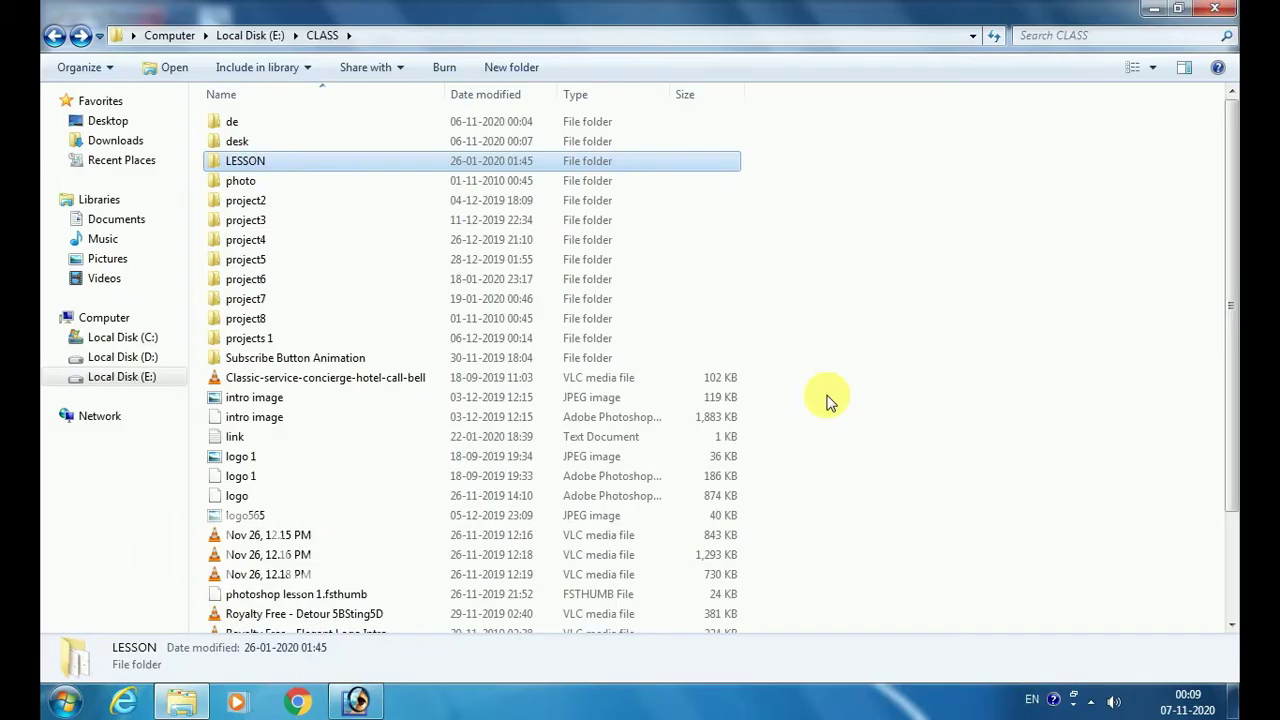
Switch from the Explorer CLASS folder to the empty Photoshop workspace.
left_click(360, 702)
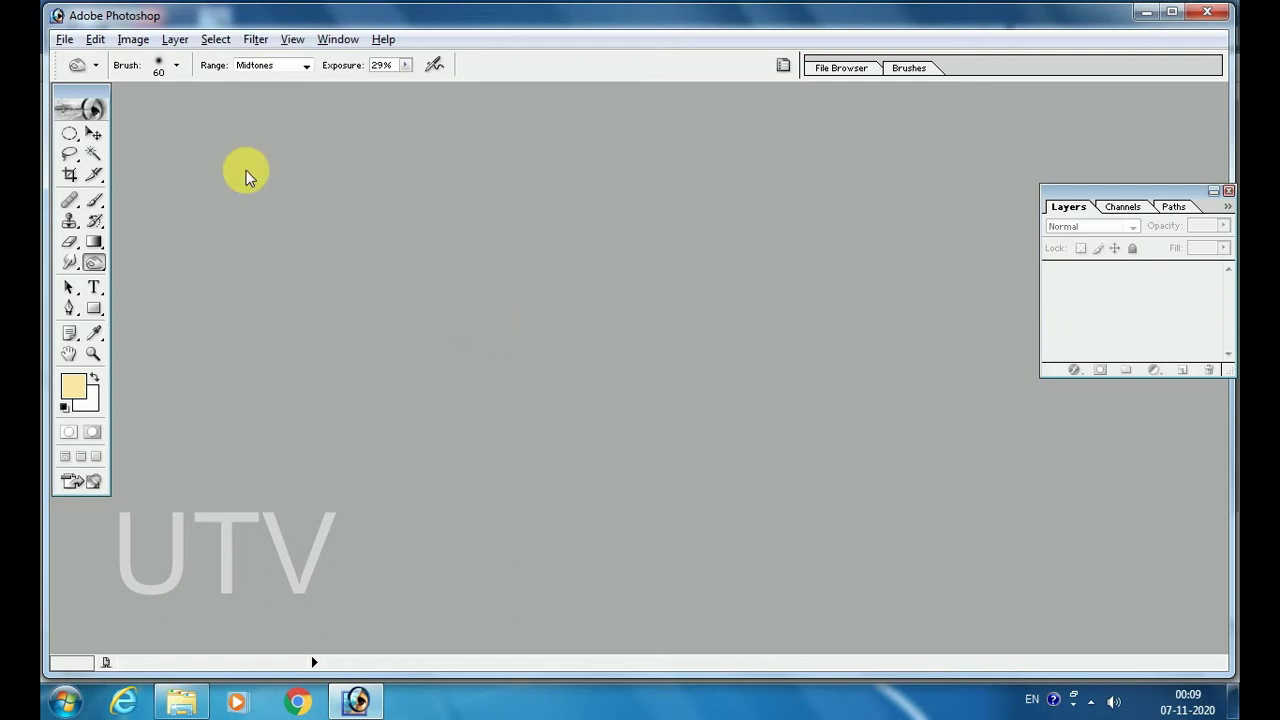
Open the recent file jeene.psd and zoom in on the genie's face and left hand.
left_click(62, 40)
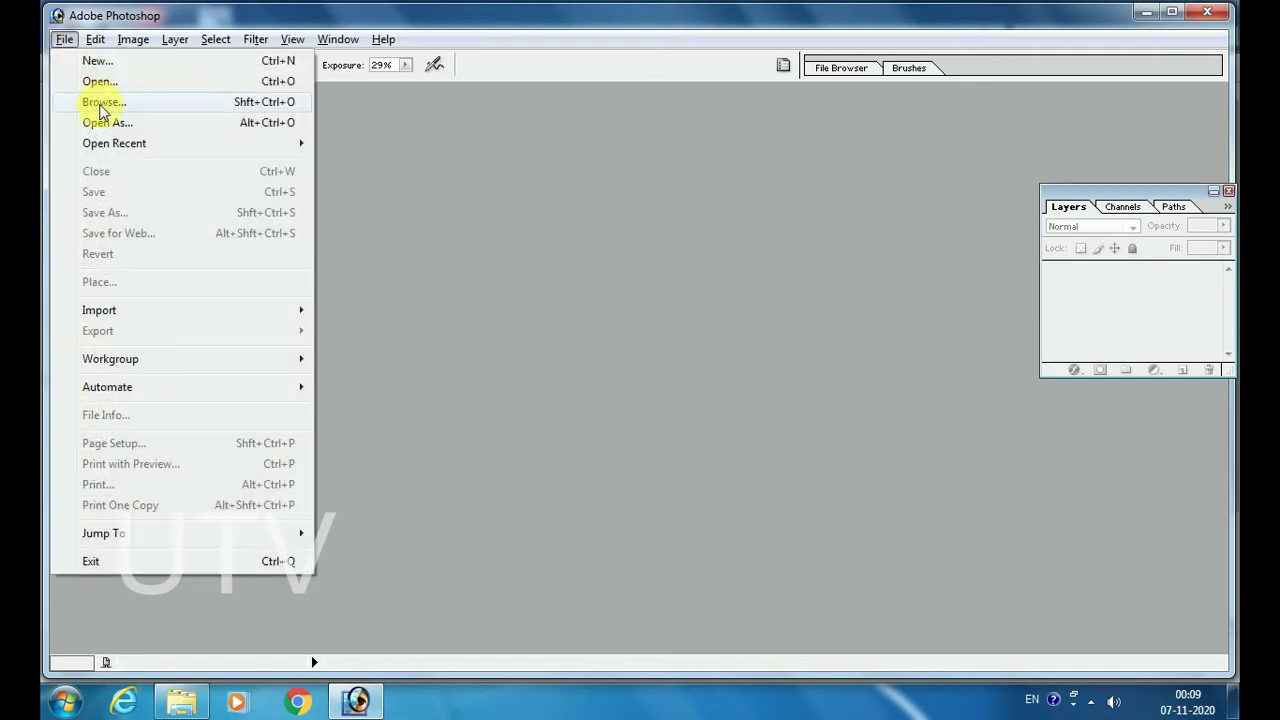
mouse_move(114, 143)
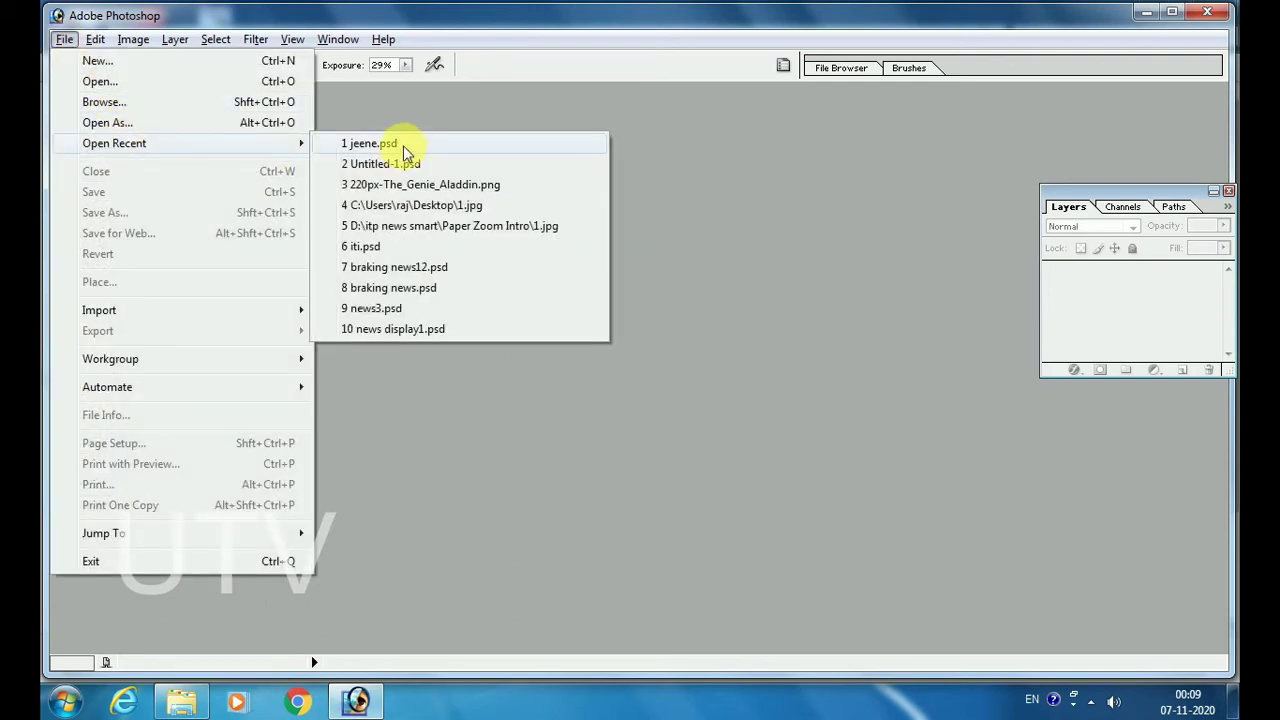
left_click(405, 148)
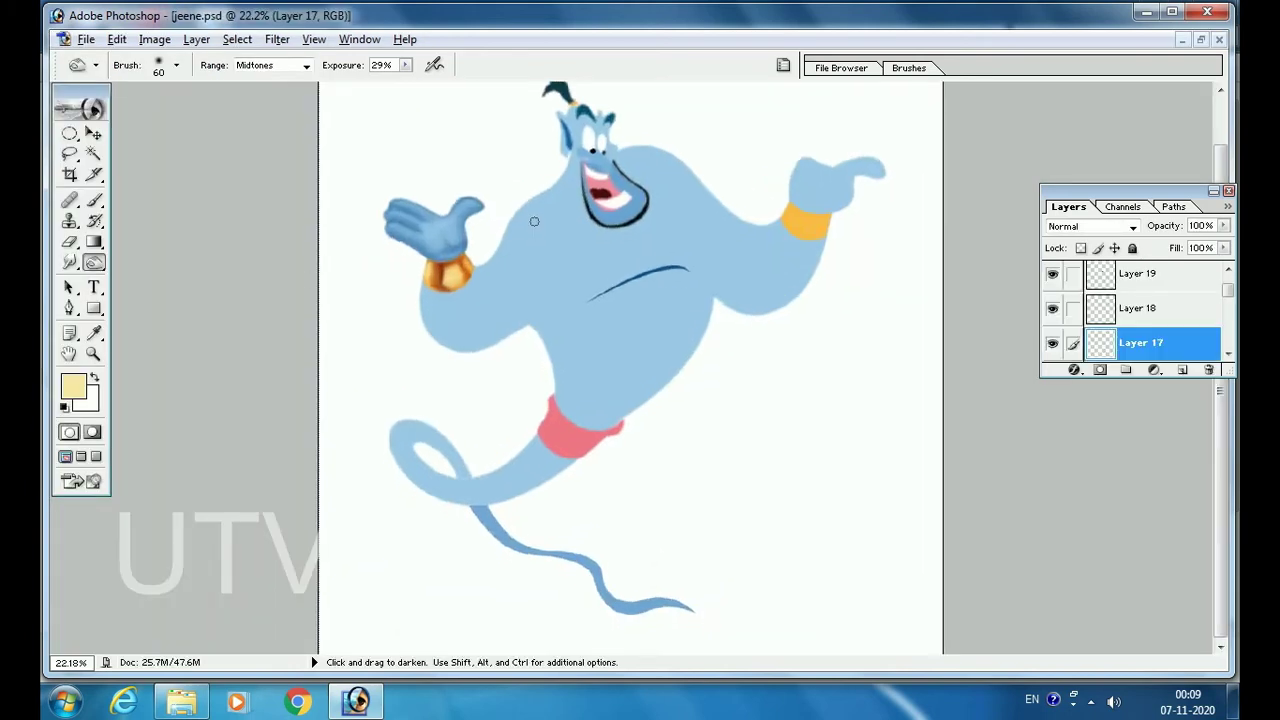
key("ctrl+plus")
key("ctrl+plus")
key("ctrl+plus")
mouse_move(534, 220)
left_mouse_down()
mouse_move(538, 287)
mouse_move(706, 347)
left_mouse_up()
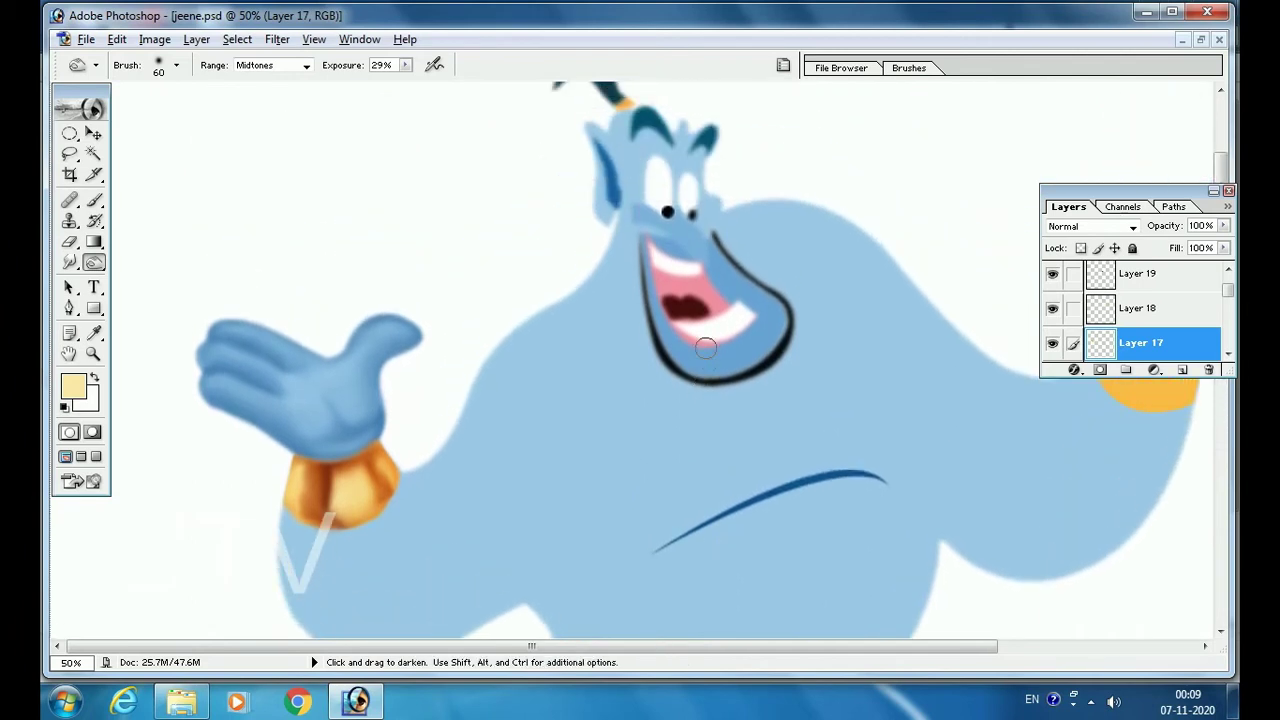
scroll(660, 335, "down", 1)
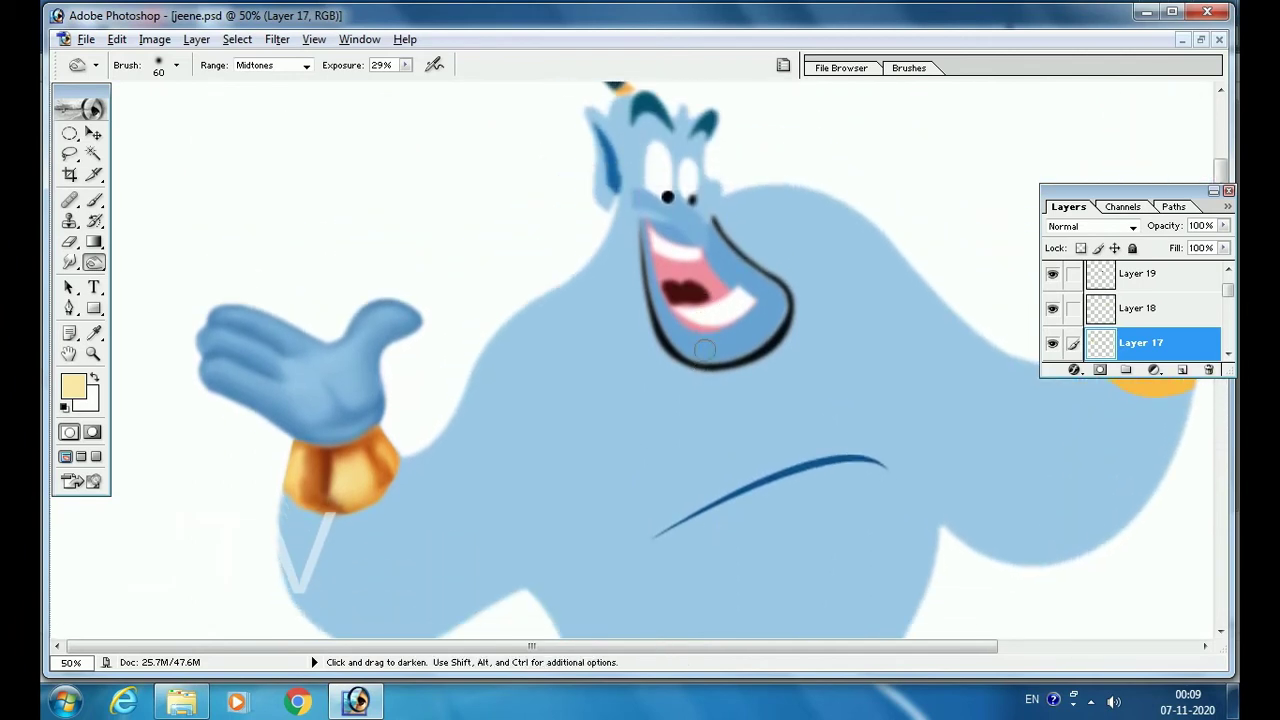
left_click(95, 134)
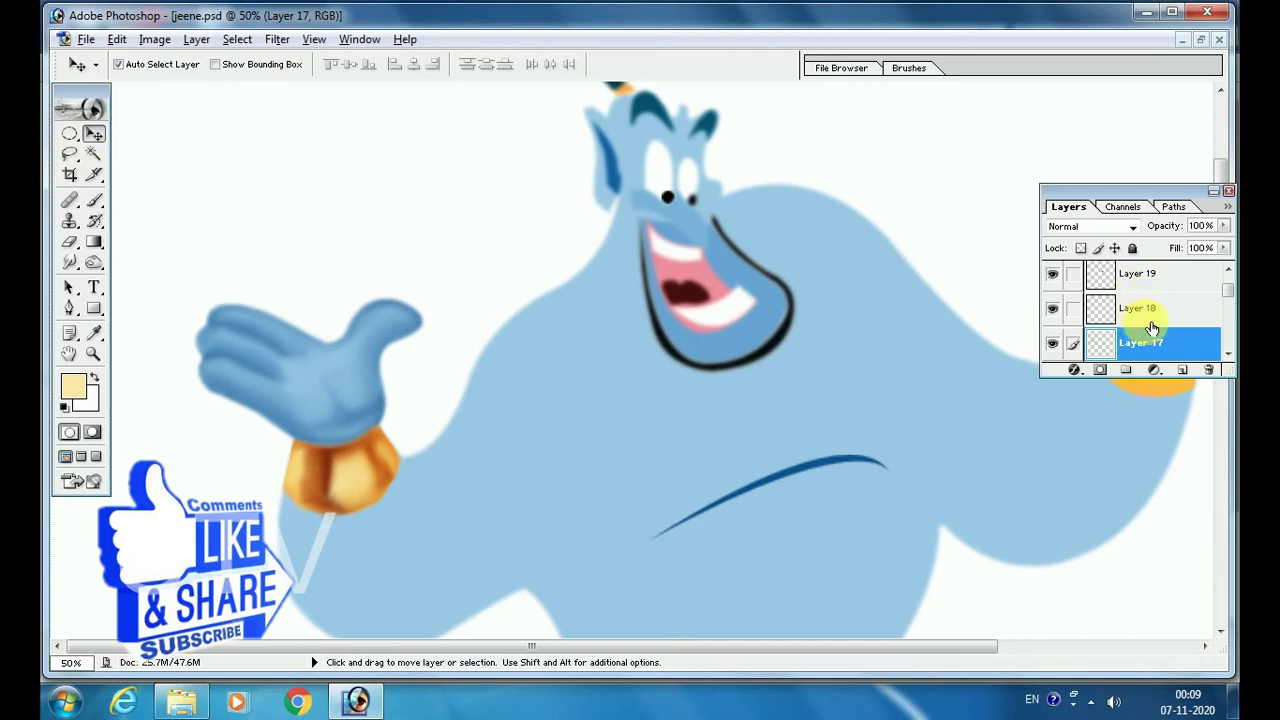
scroll(1148, 328, "up", 2)
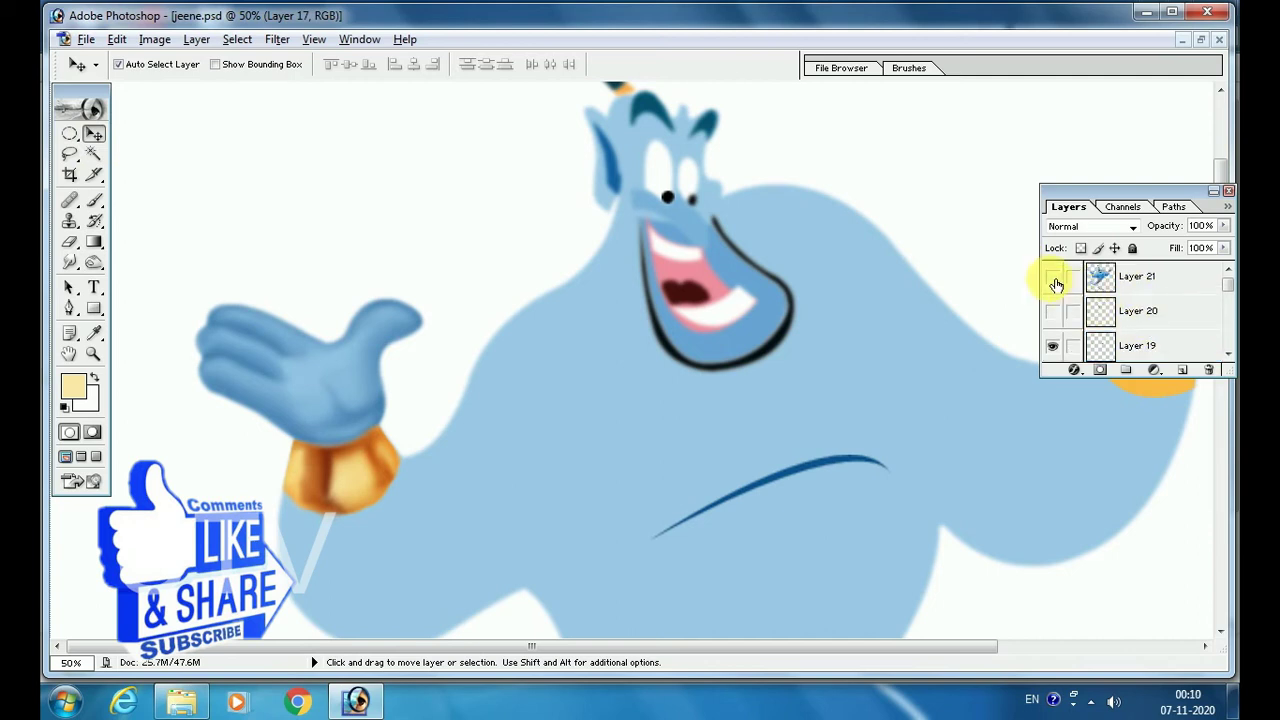
left_click(1052, 278)
scroll(919, 338, "down", 5)
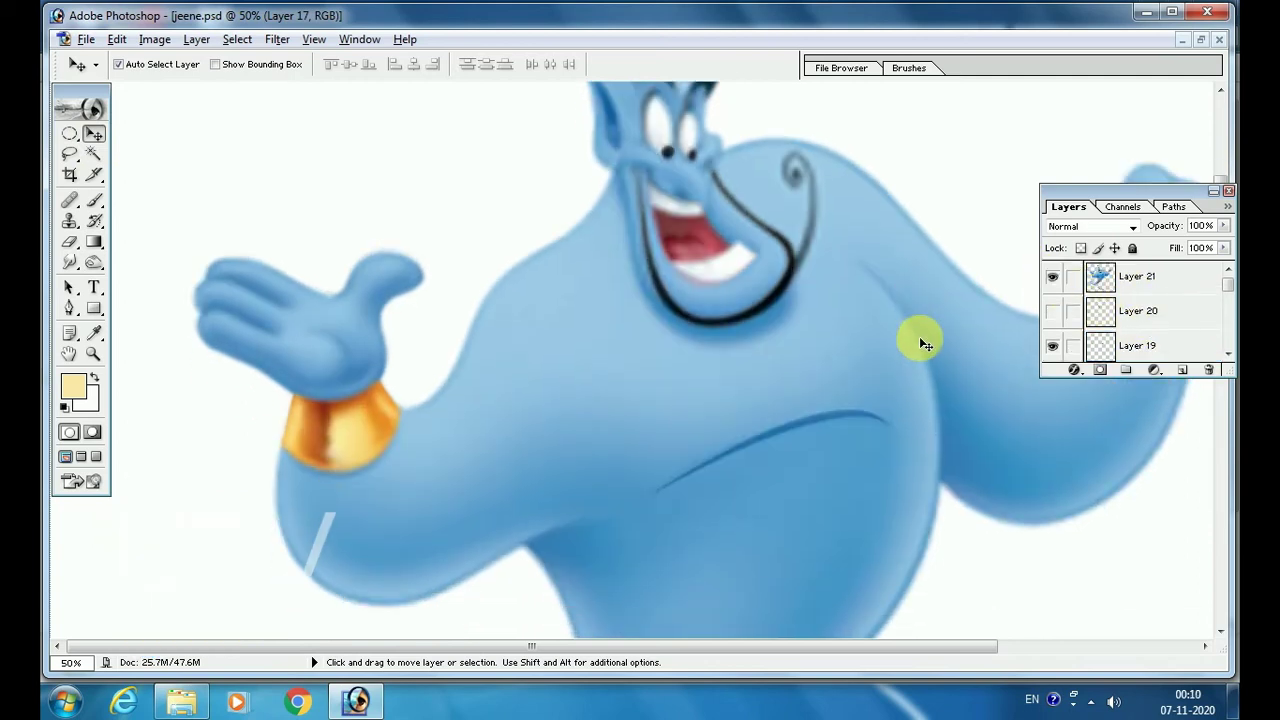
scroll(925, 338, "down", 2)
scroll(928, 334, "up", 2)
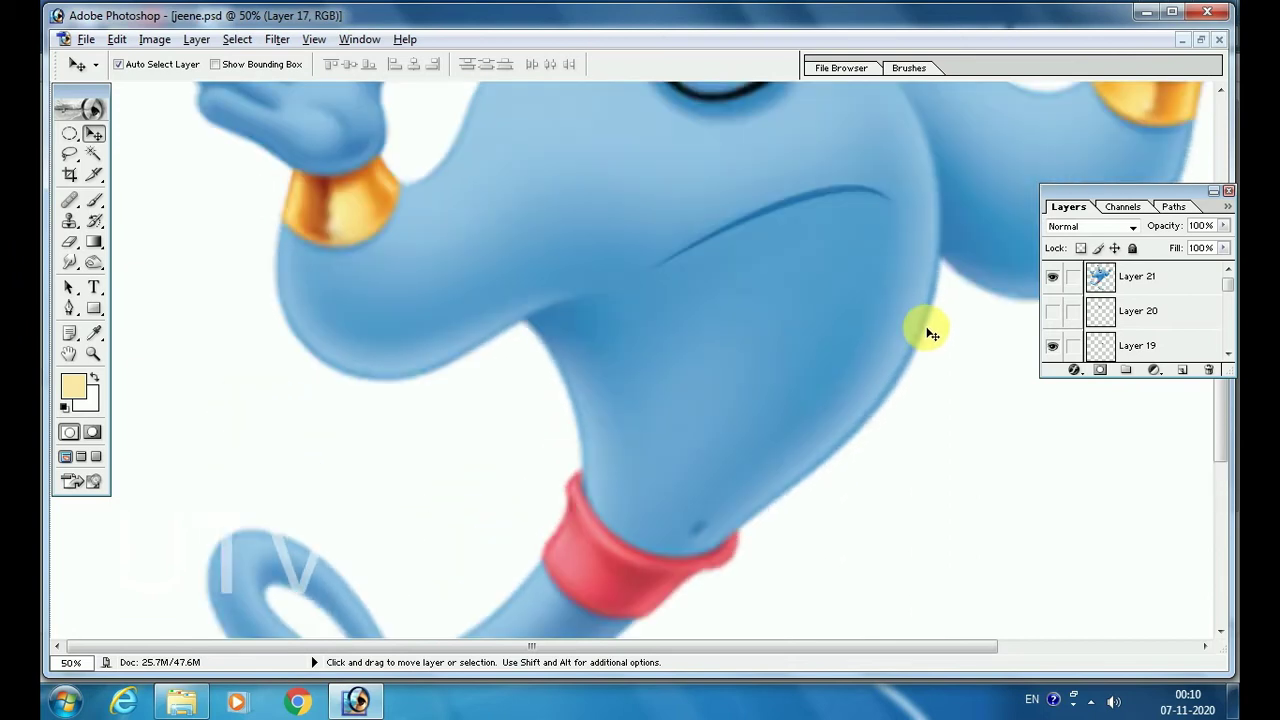
scroll(928, 330, "up", 2)
scroll(928, 322, "up", 2)
scroll(928, 318, "up", 2)
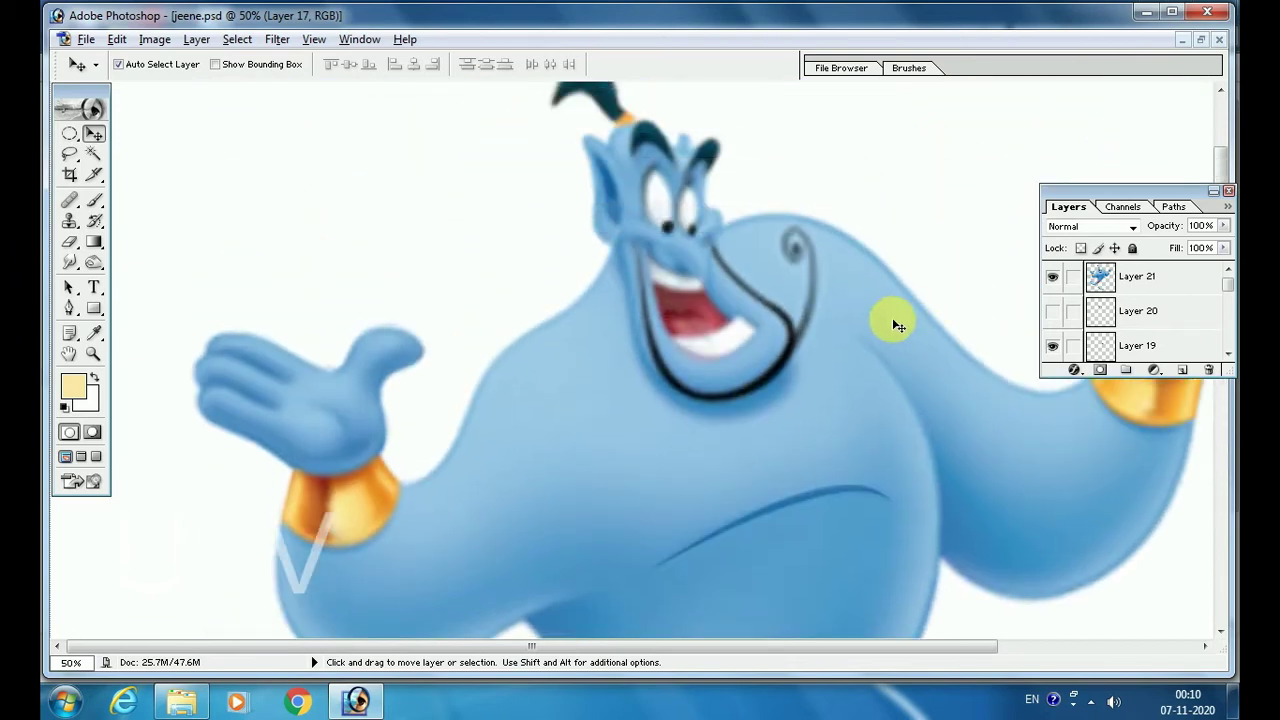
left_click_drag(624, 364, 752, 366)
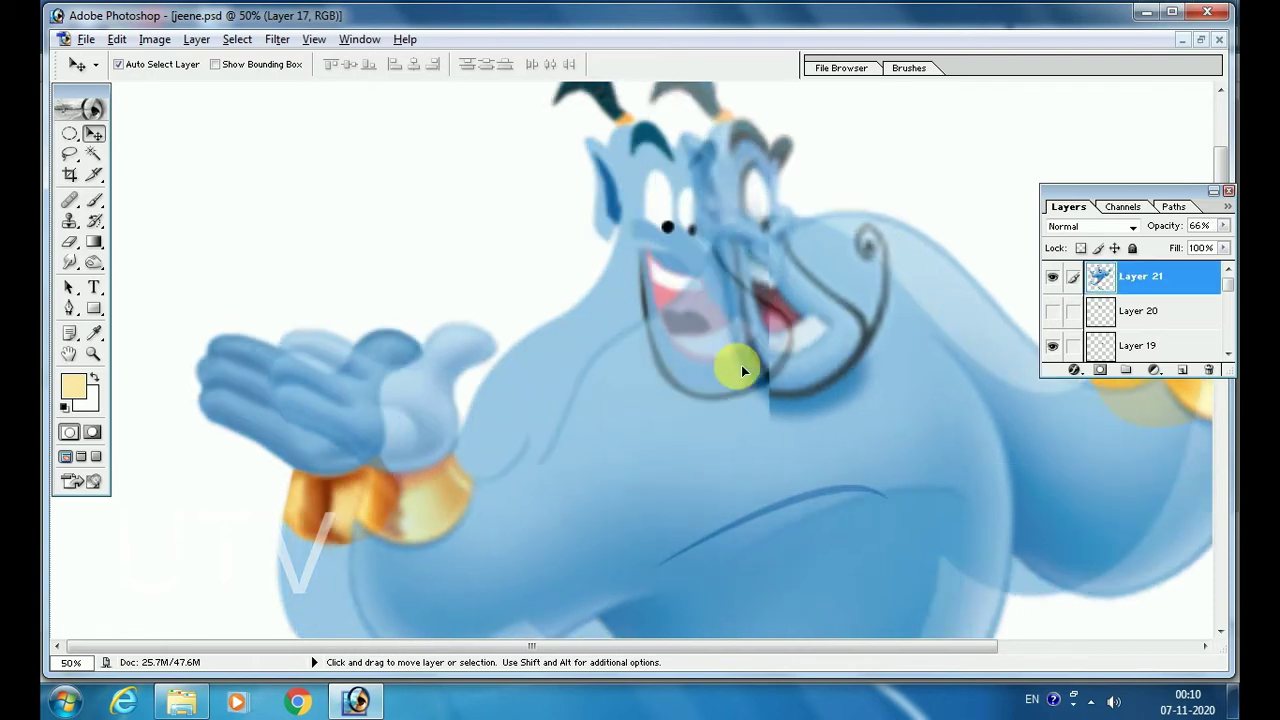
key("ctrl+z")
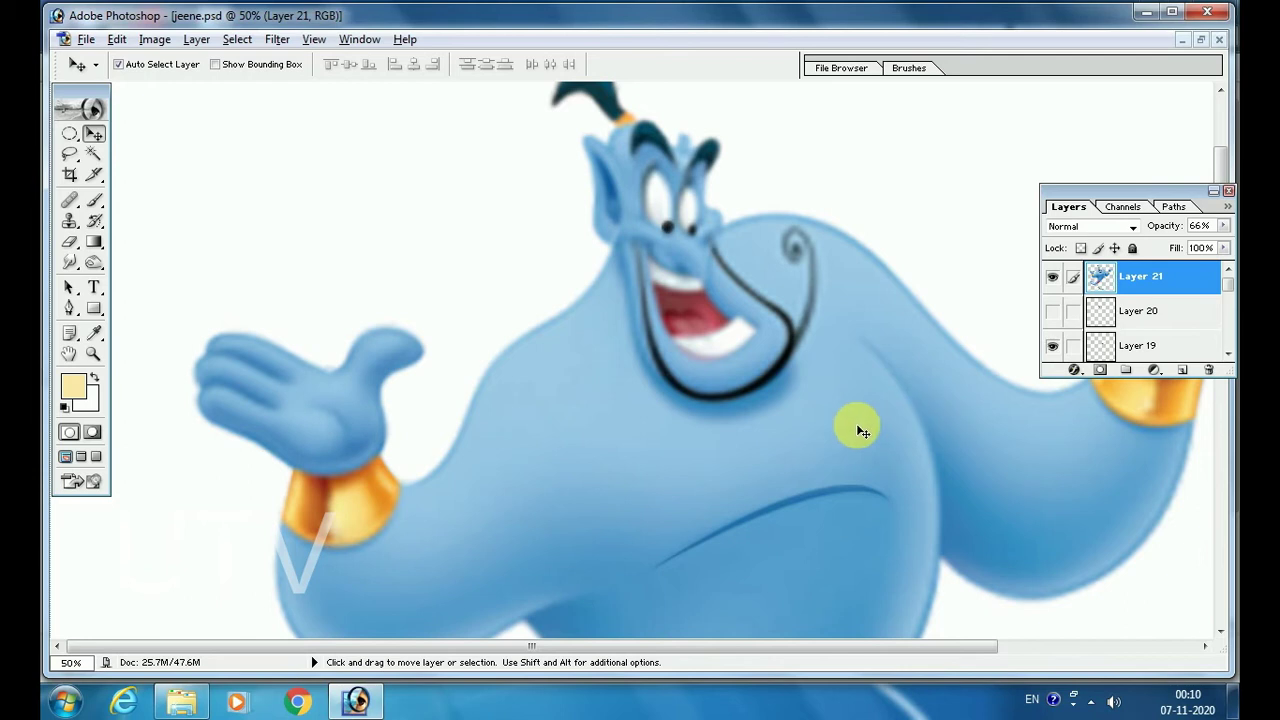
left_click_drag(857, 423, 670, 488)
key("ctrl+z")
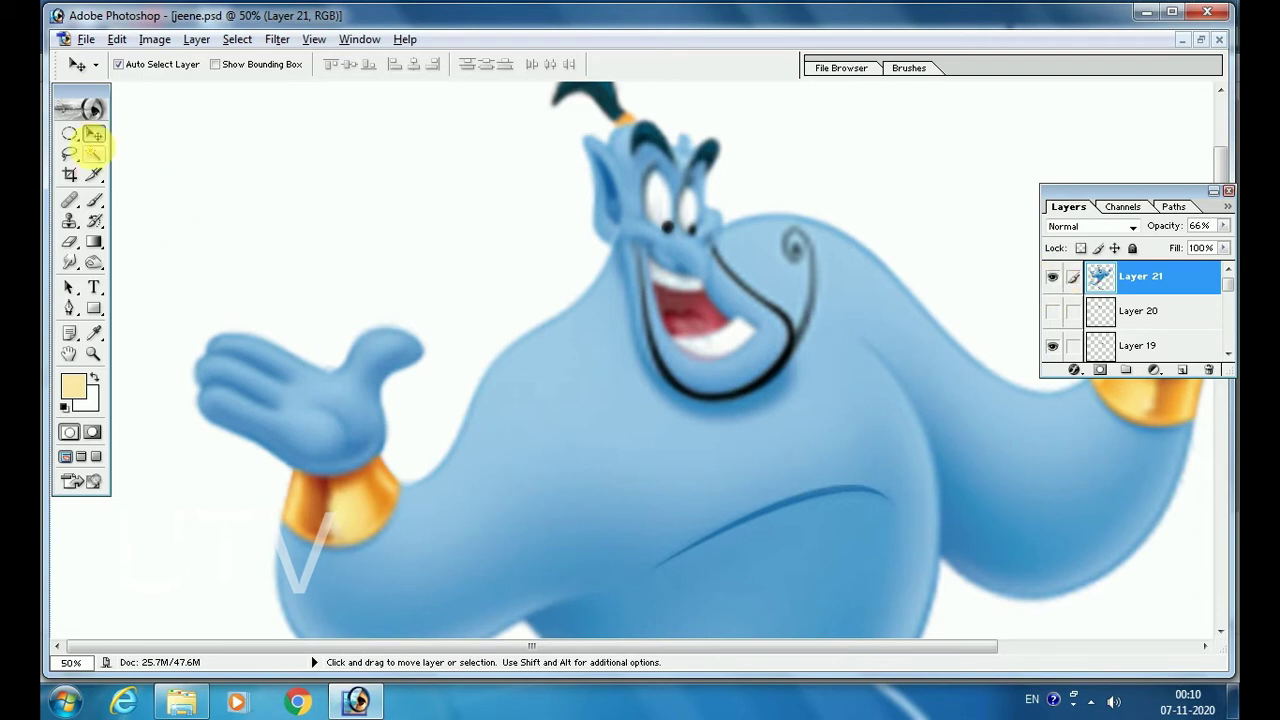
left_click(1059, 284)
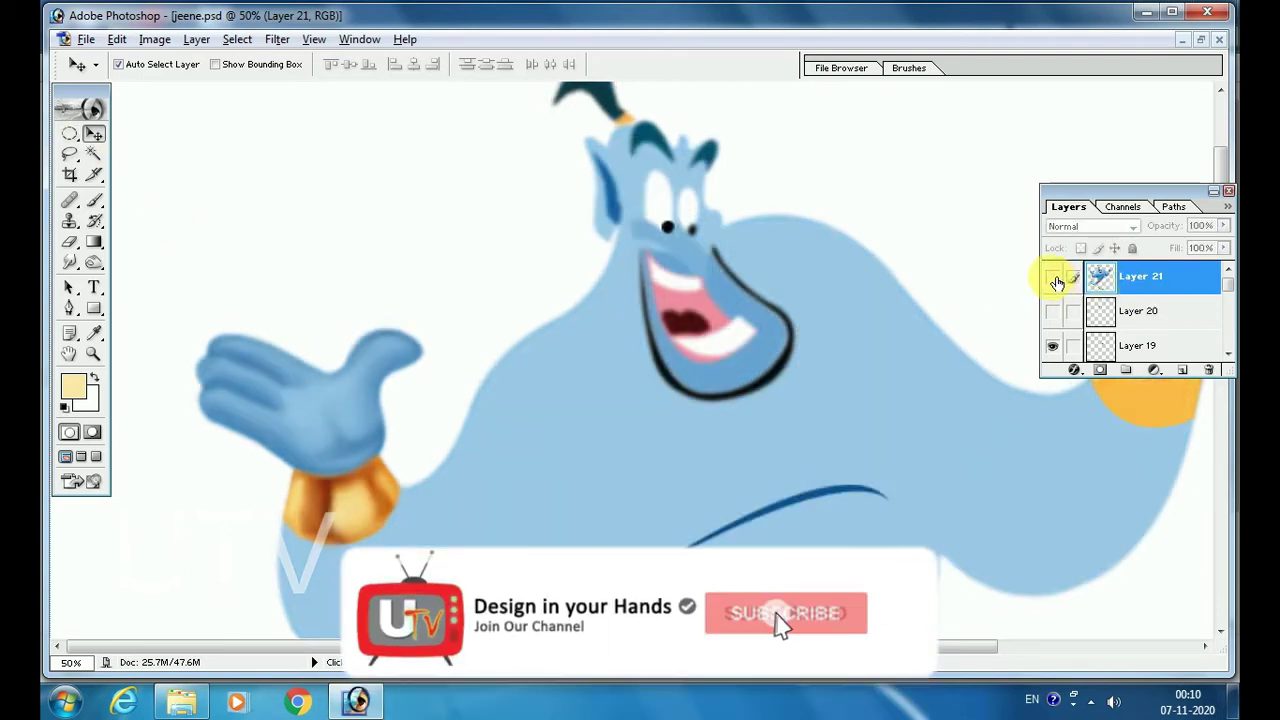
left_click(1062, 285)
left_click(1062, 285)
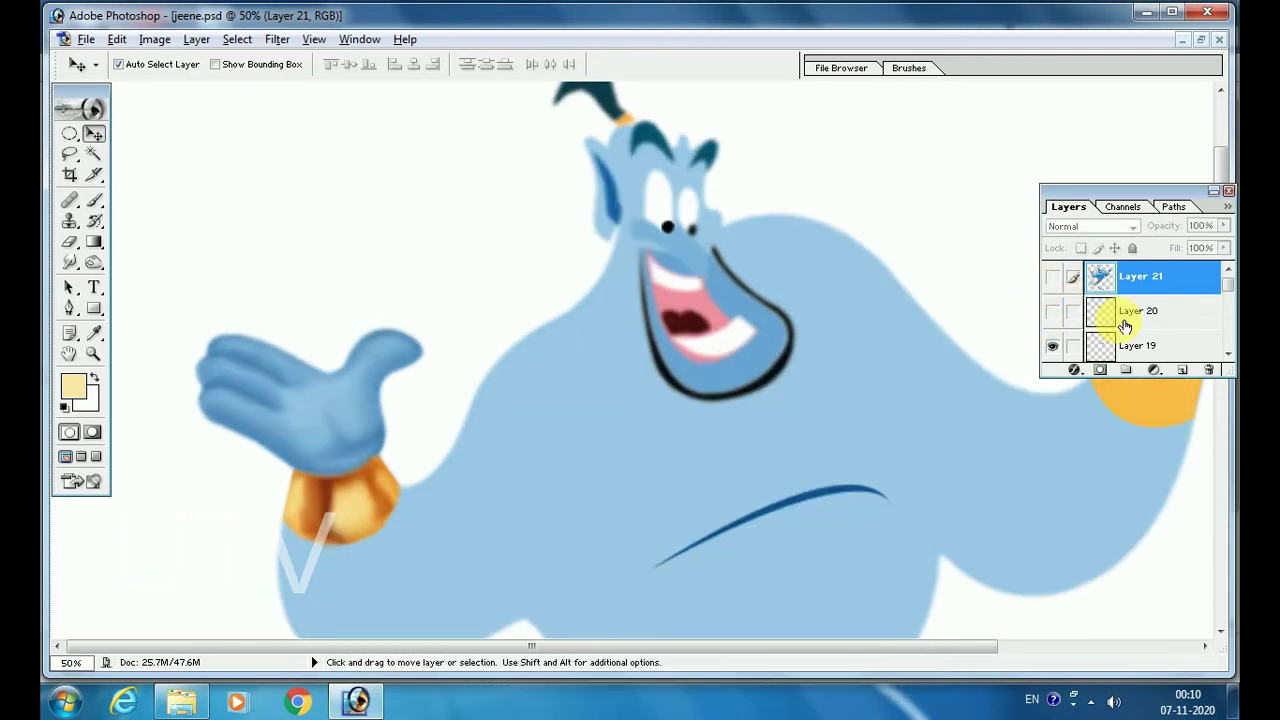
scroll(1125, 325, "down", 1)
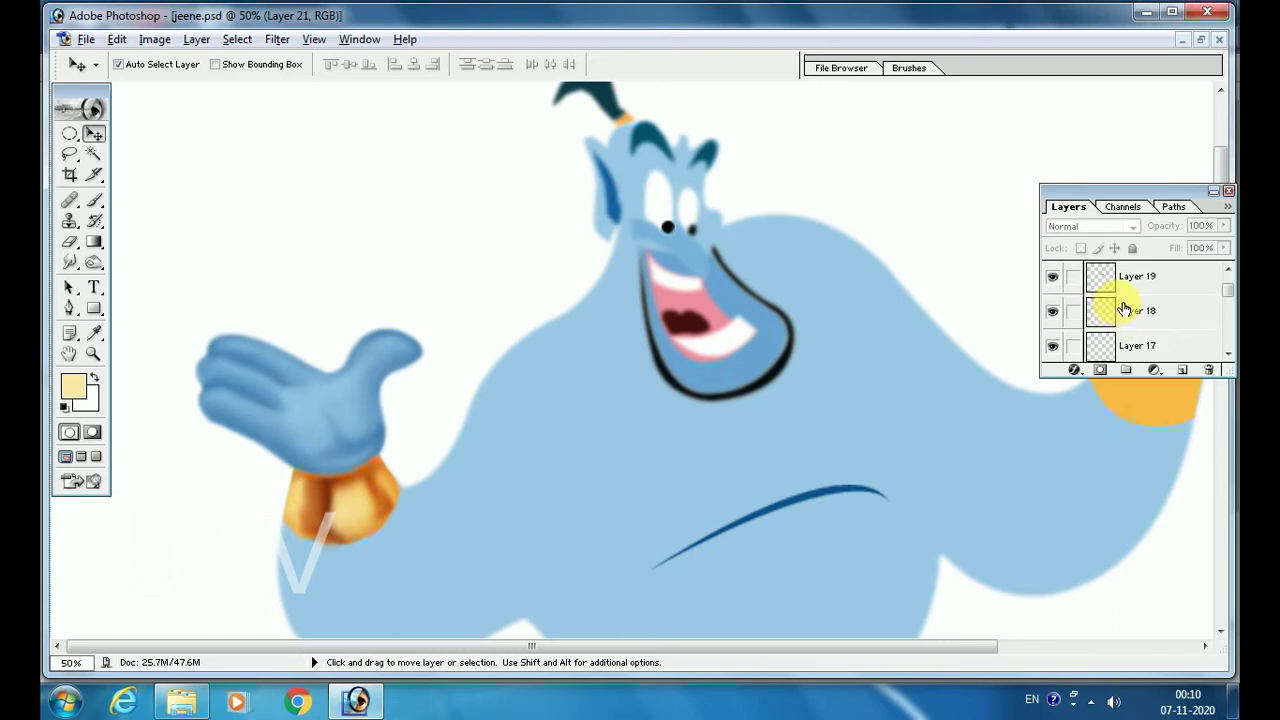
scroll(1125, 309, "up", 2)
scroll(1124, 310, "down", 1)
scroll(1155, 325, "down", 5)
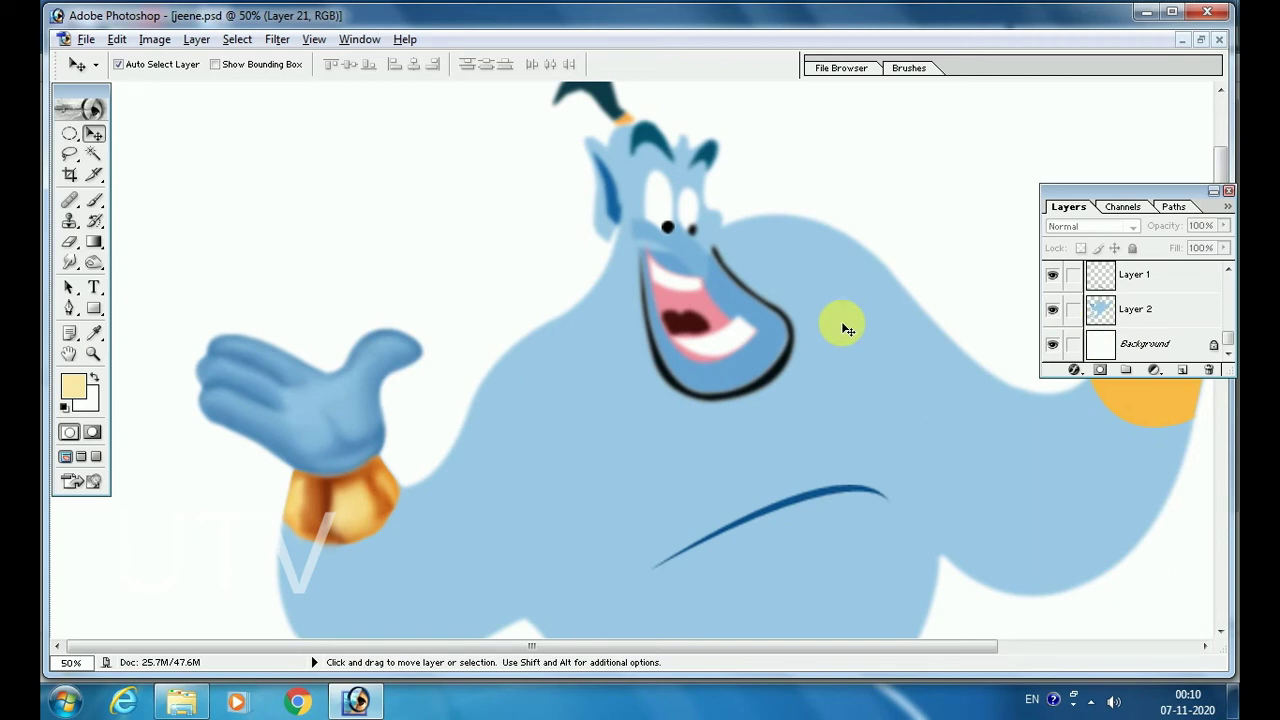
key("ctrl+minus")
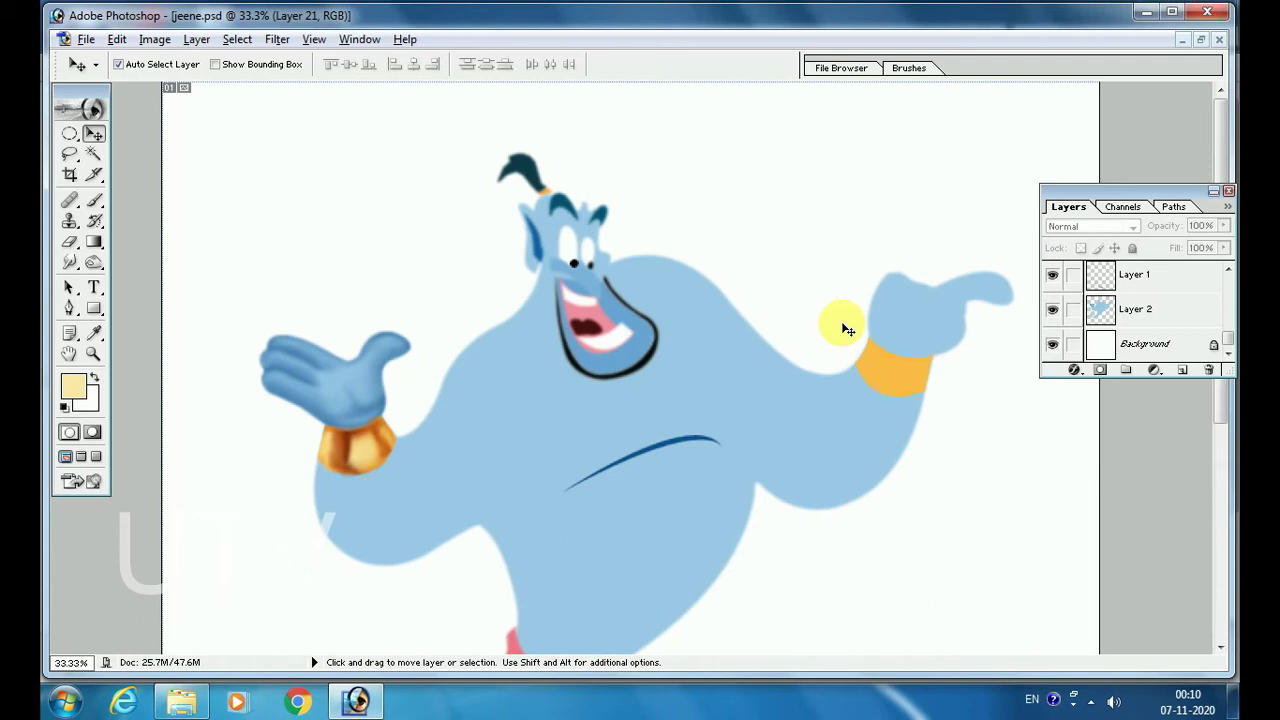
key("ctrl+minus")
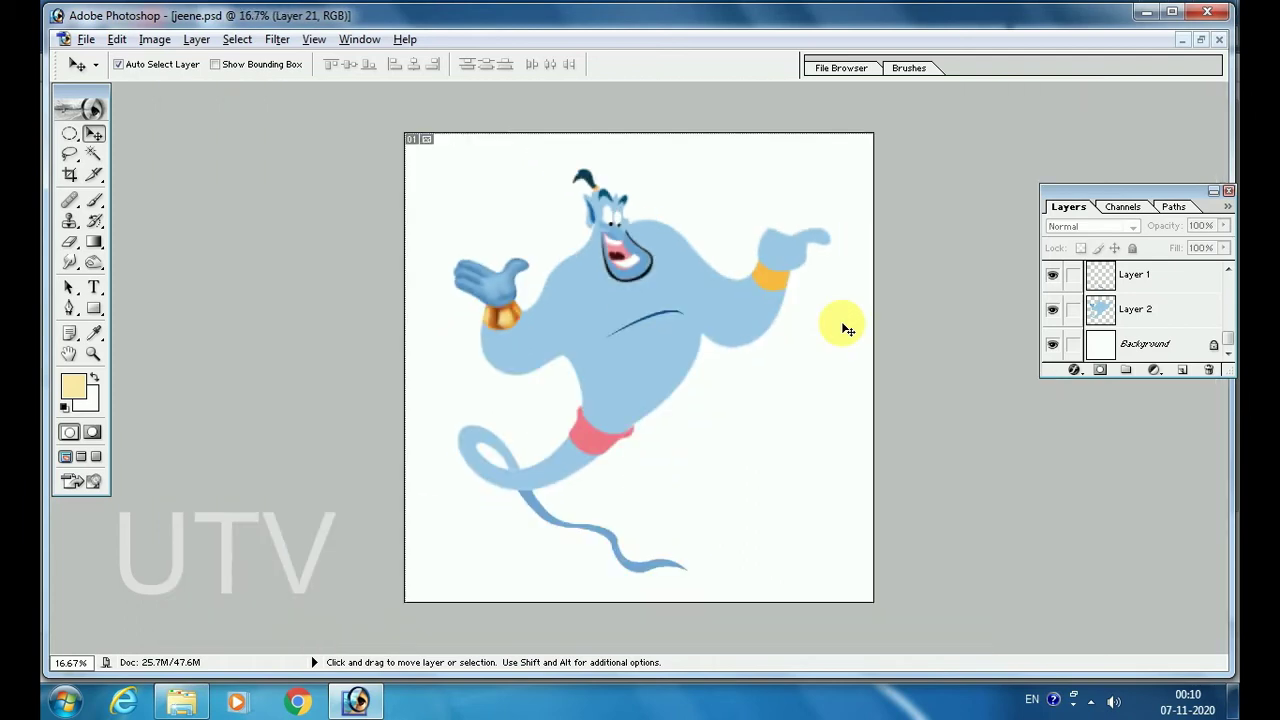
key("ctrl+plus")
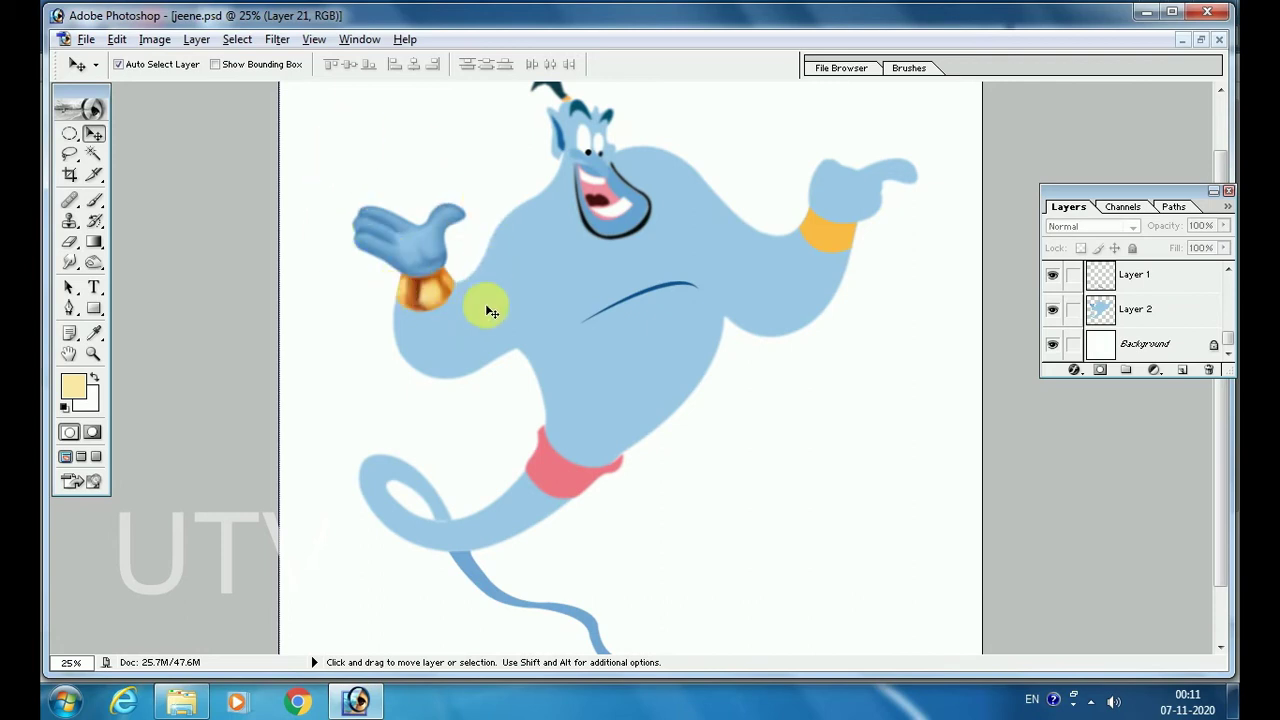
scroll(1133, 313, "up", 2)
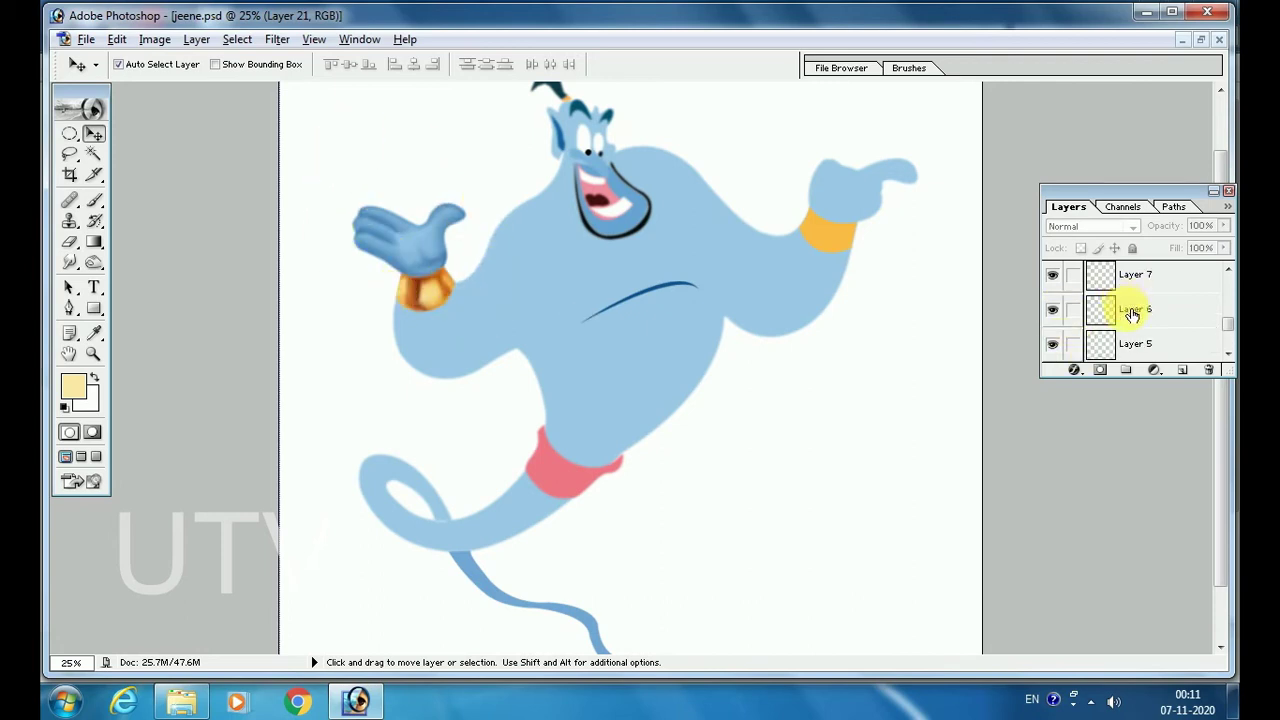
scroll(1127, 307, "up", 2)
left_click(1052, 276)
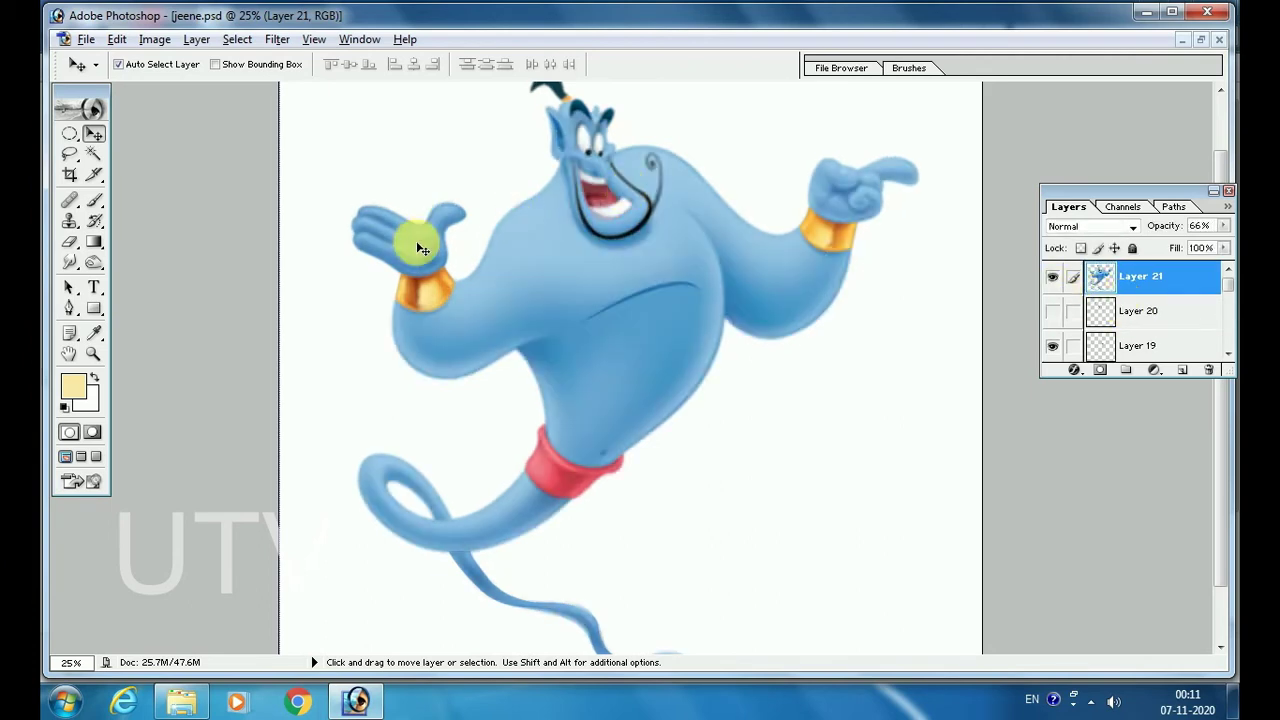
left_click_drag(561, 231, 876, 236)
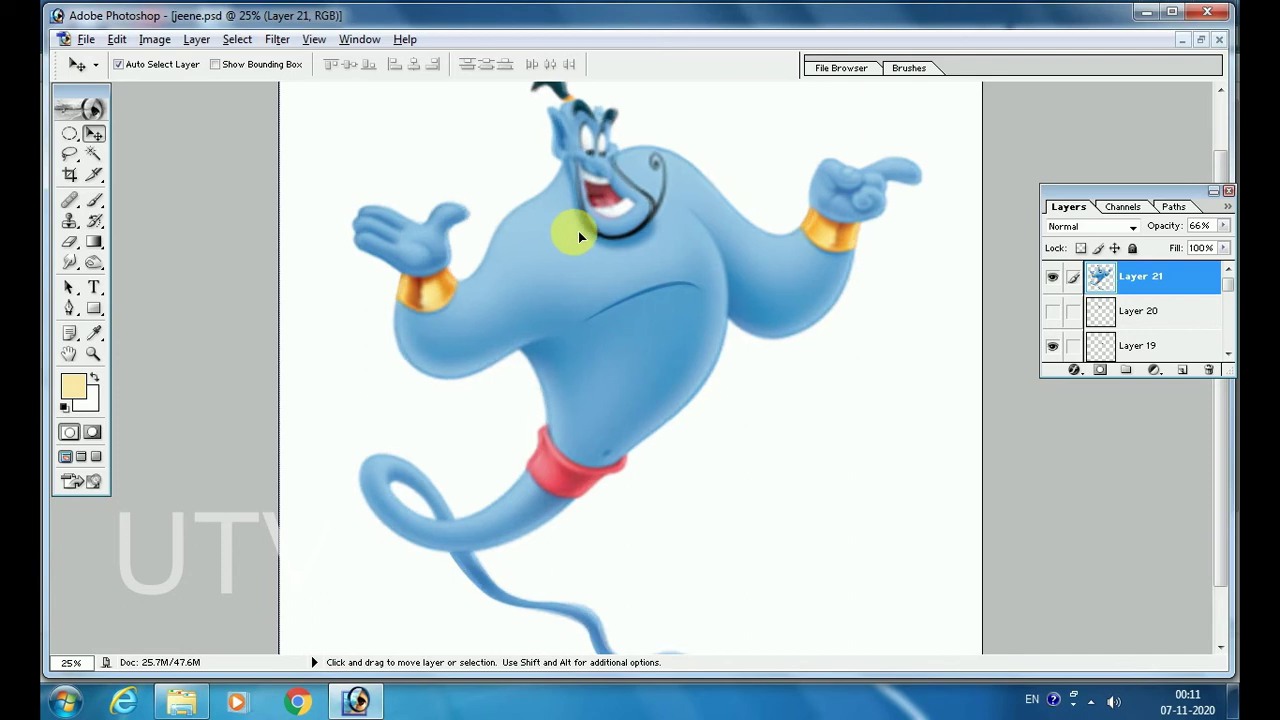
left_click(1223, 225)
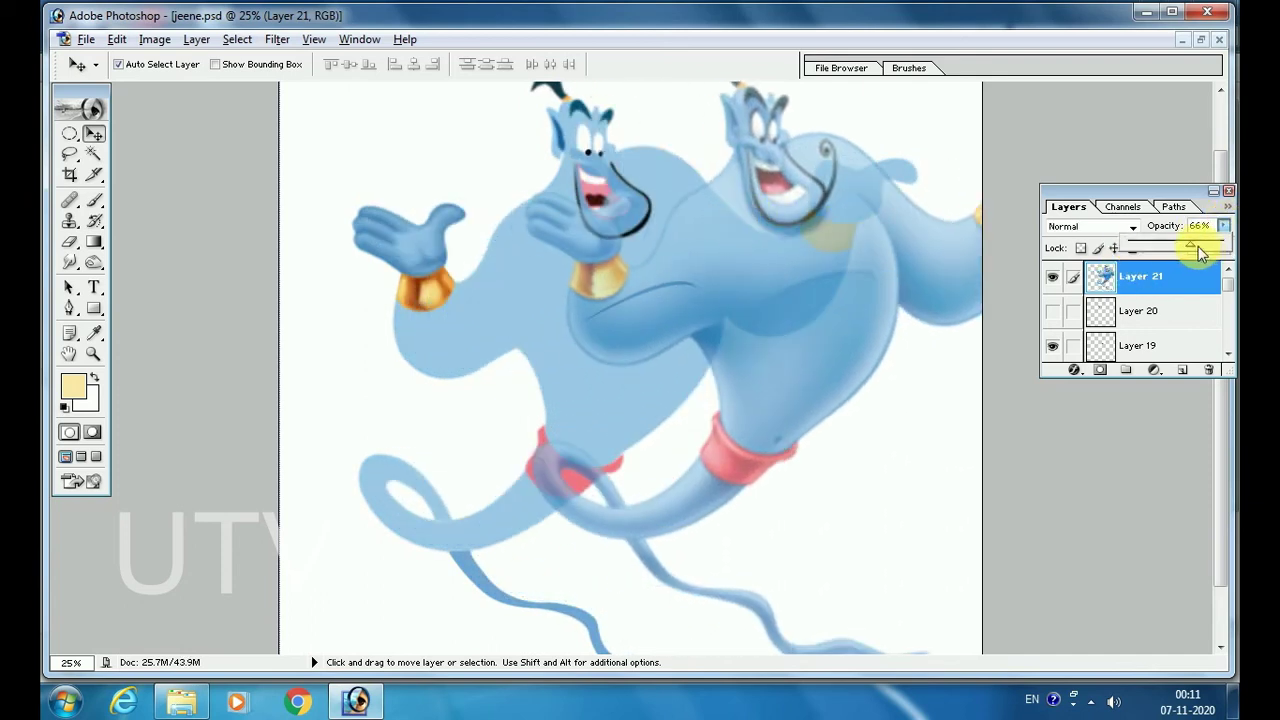
left_click_drag(1190, 248, 1226, 248)
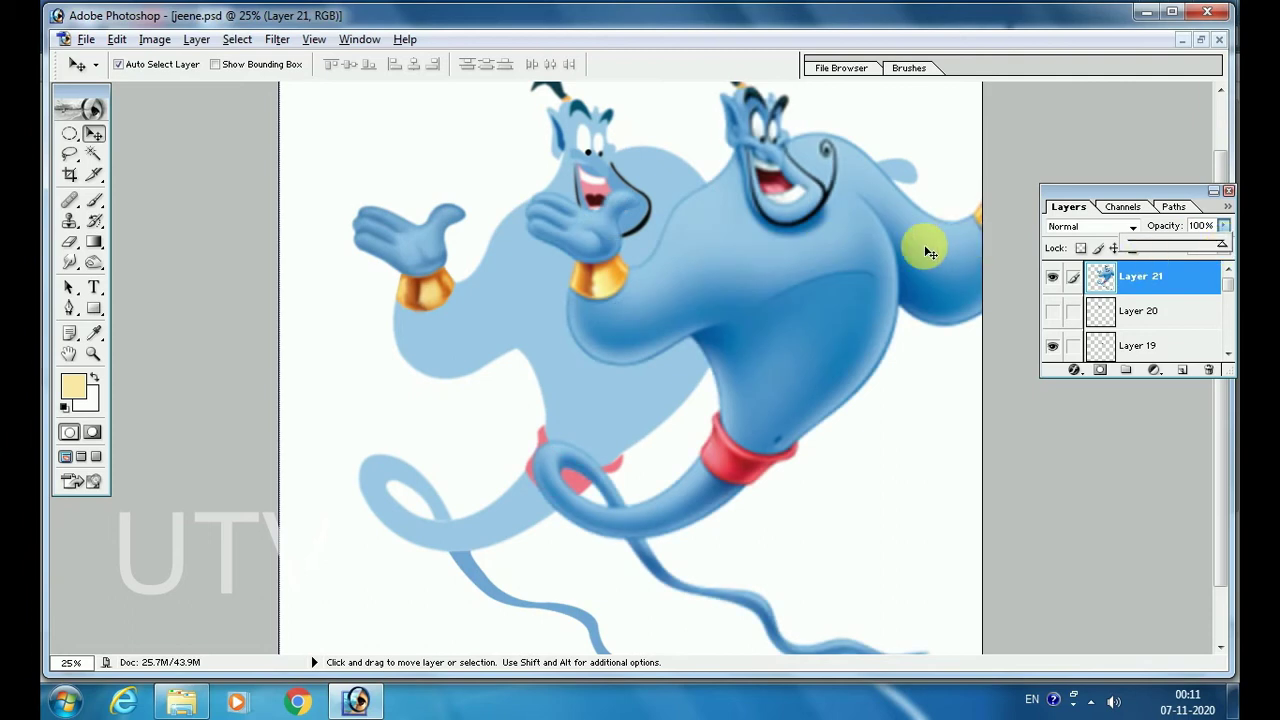
left_click_drag(784, 284, 815, 370)
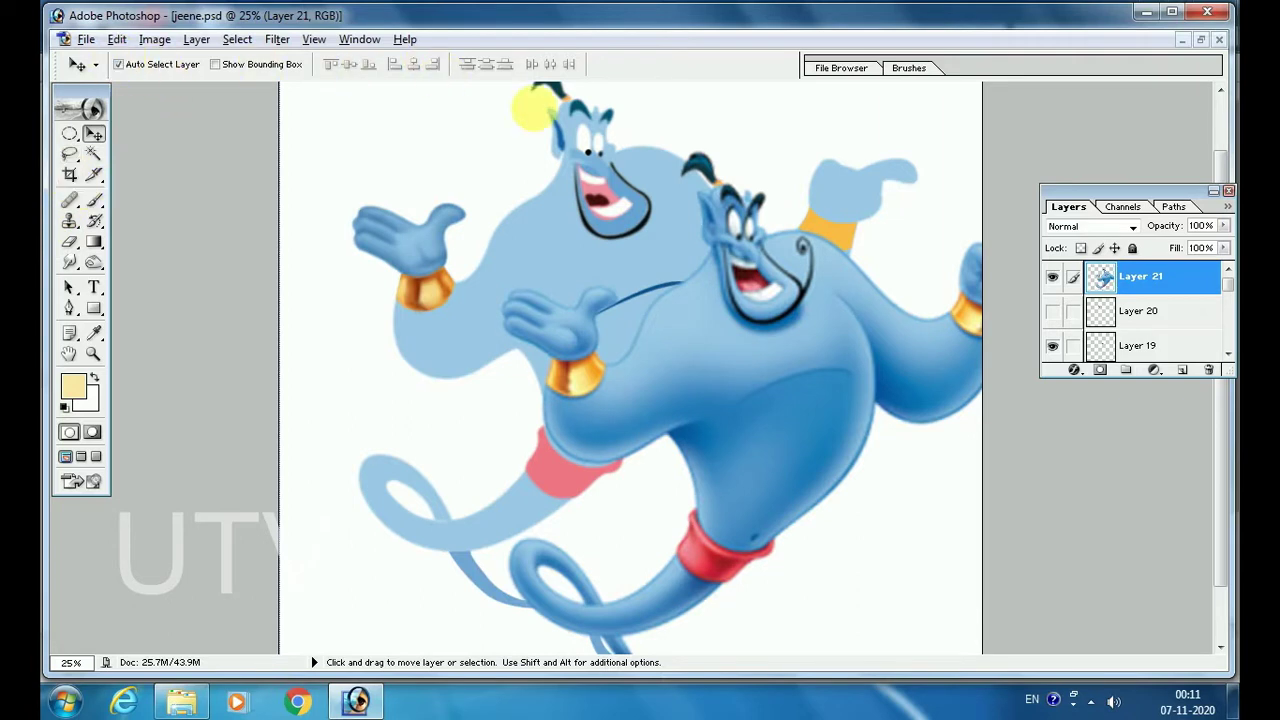
mouse_move(786, 328)
left_mouse_down()
mouse_move(811, 237)
mouse_move(766, 291)
mouse_move(767, 258)
left_mouse_up()
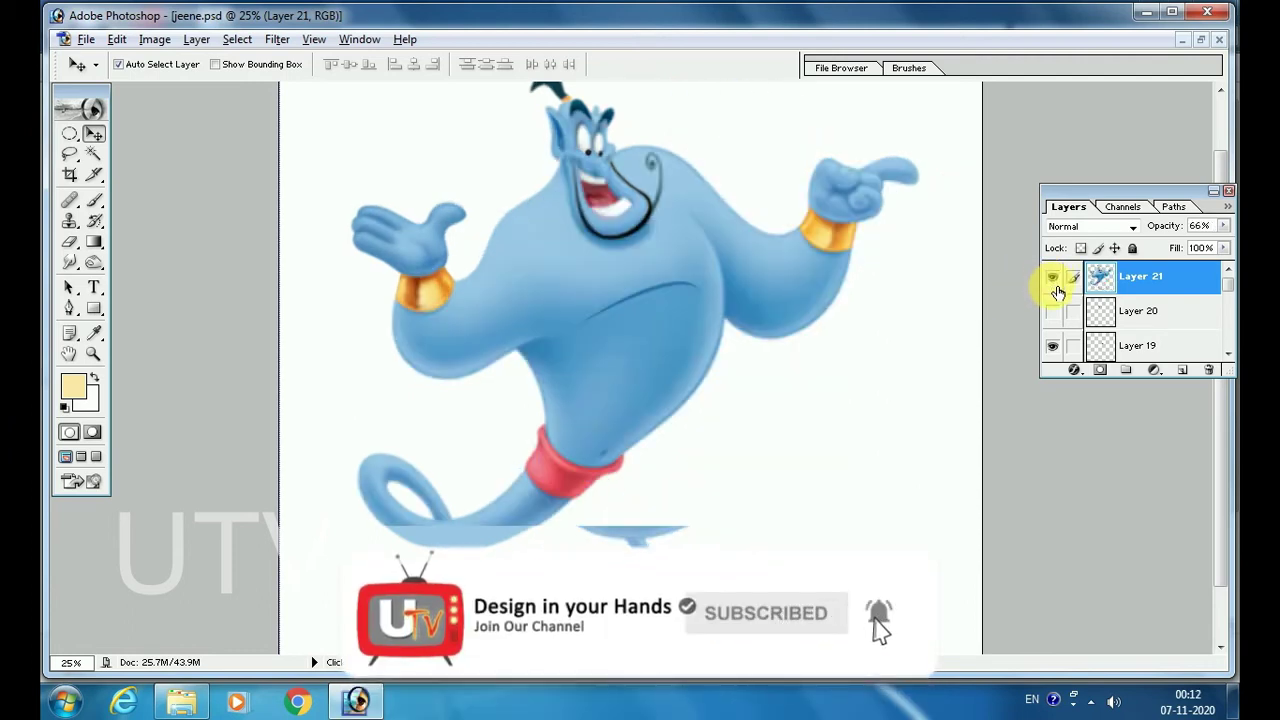
left_click(1054, 282)
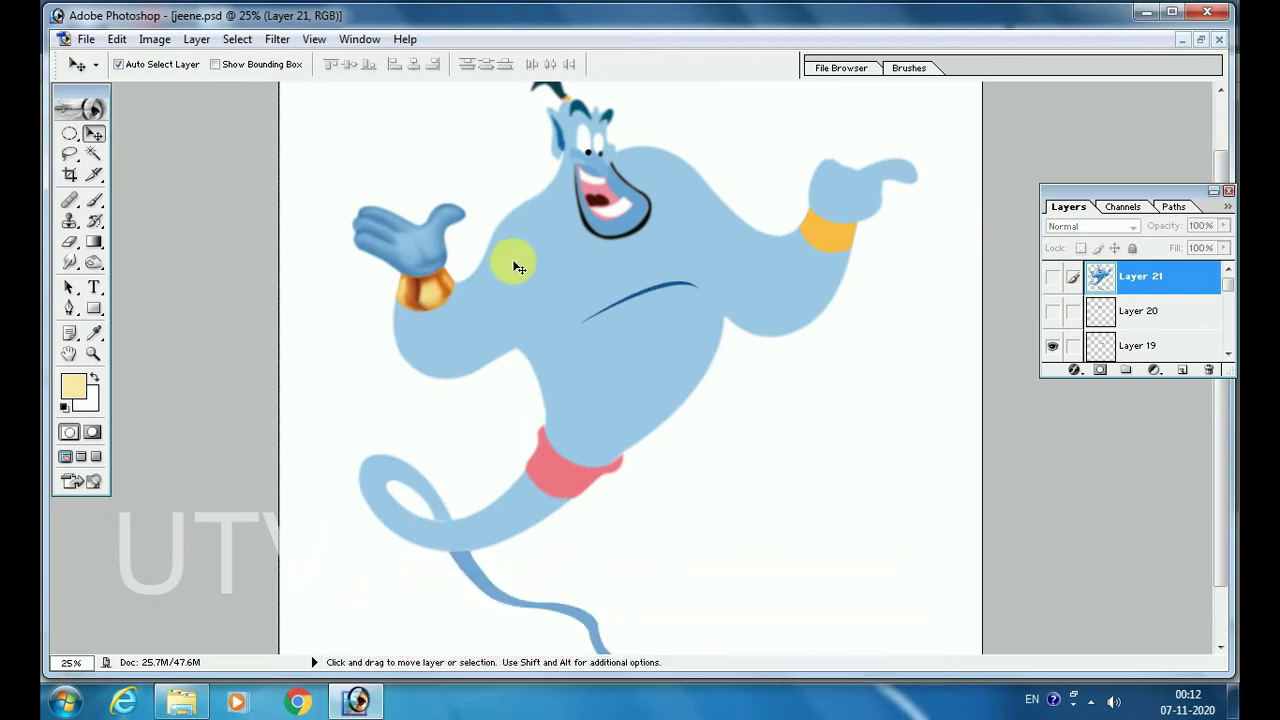
Shift the flat genie pieces: body to the right, a face piece up-left, hair down-right.
left_click_drag(527, 262, 695, 256)
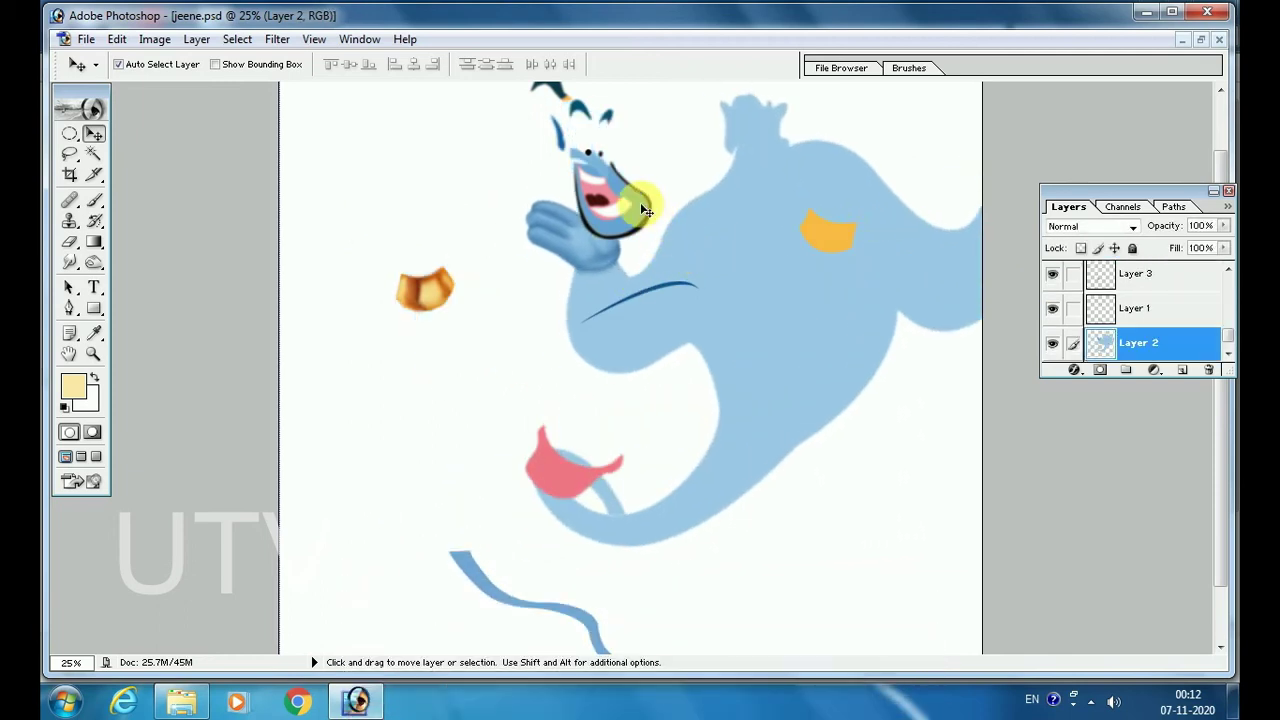
left_click_drag(645, 210, 548, 137)
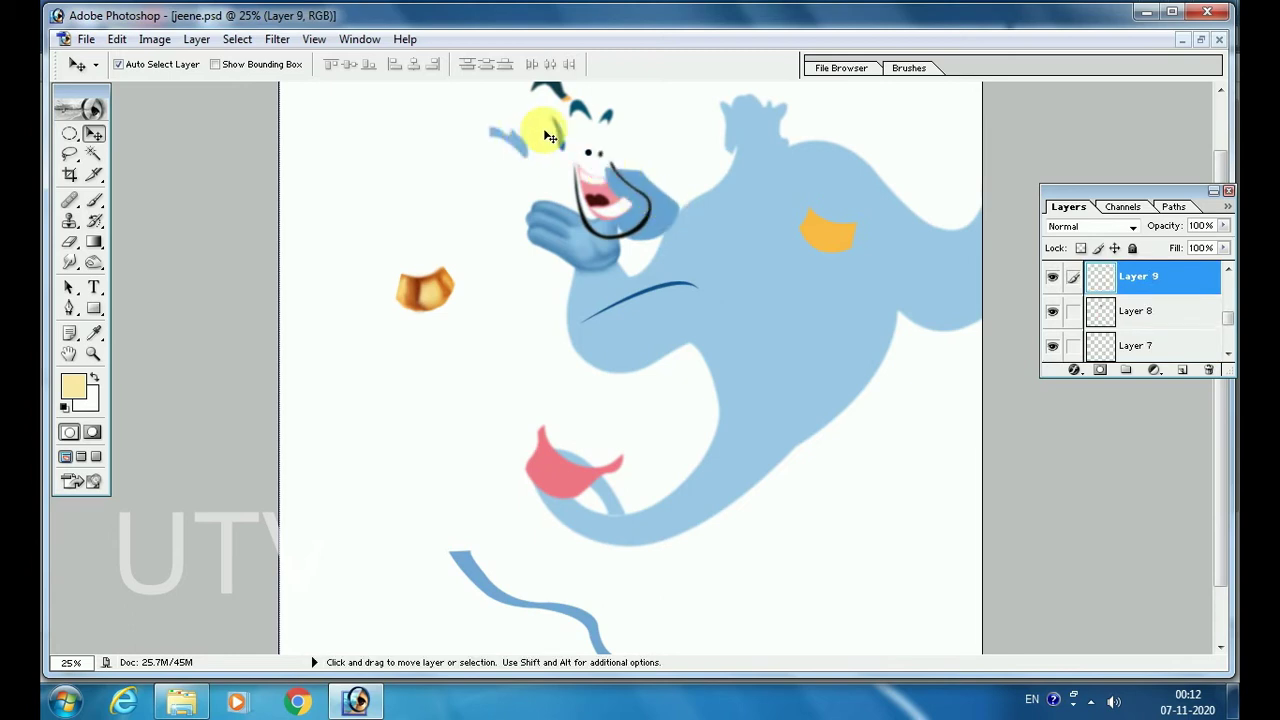
left_click(589, 111)
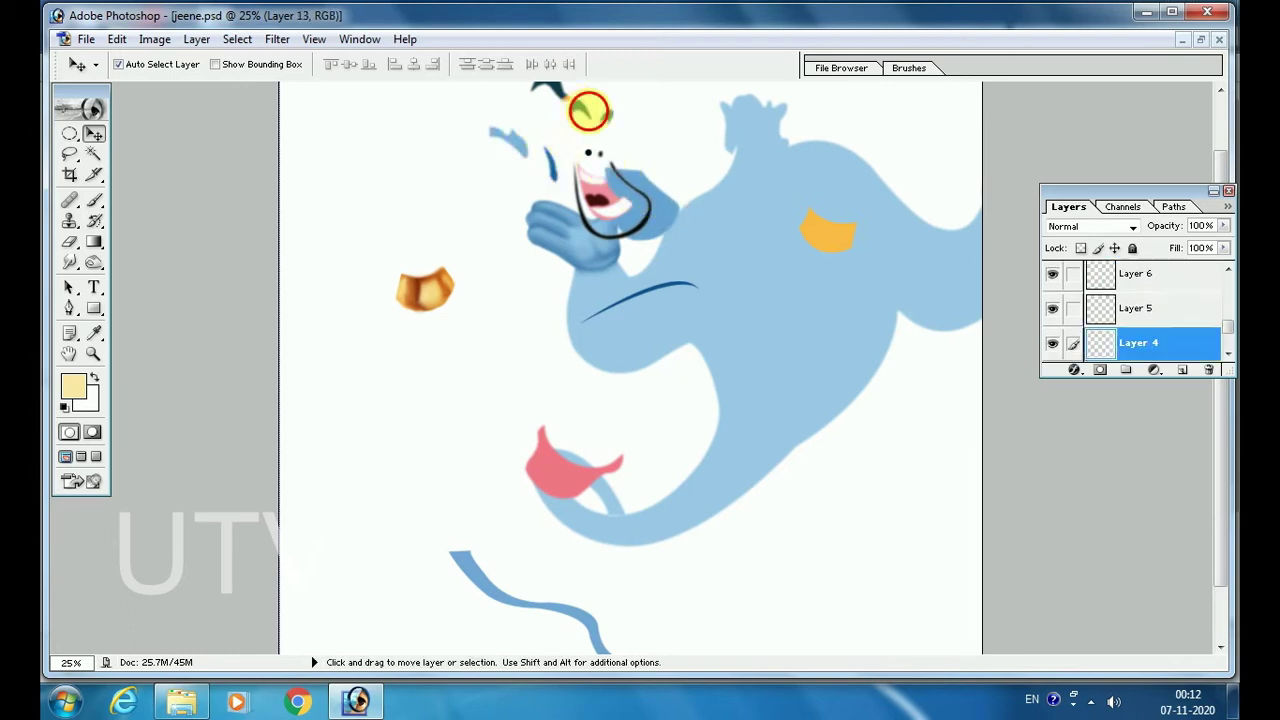
left_click_drag(589, 111, 704, 176)
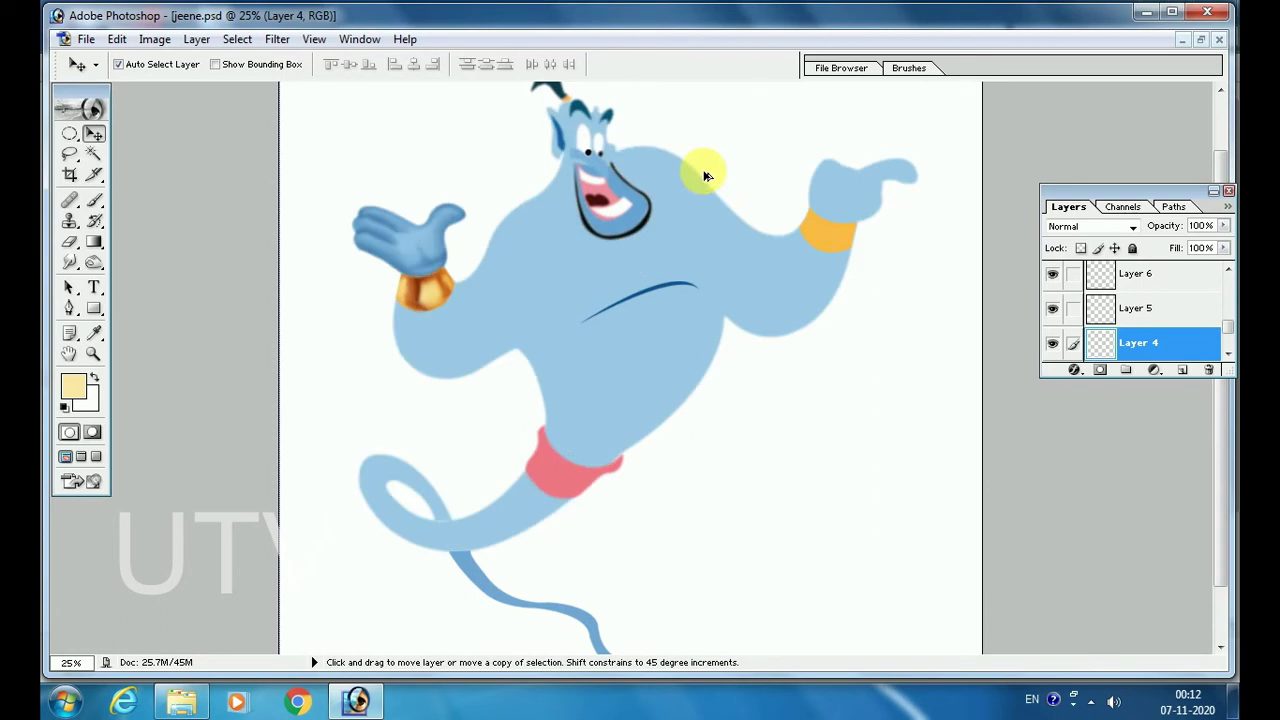
Make the shaded Layer 21 reference genie visible over the flat genie.
scroll(1121, 305, "up", 5)
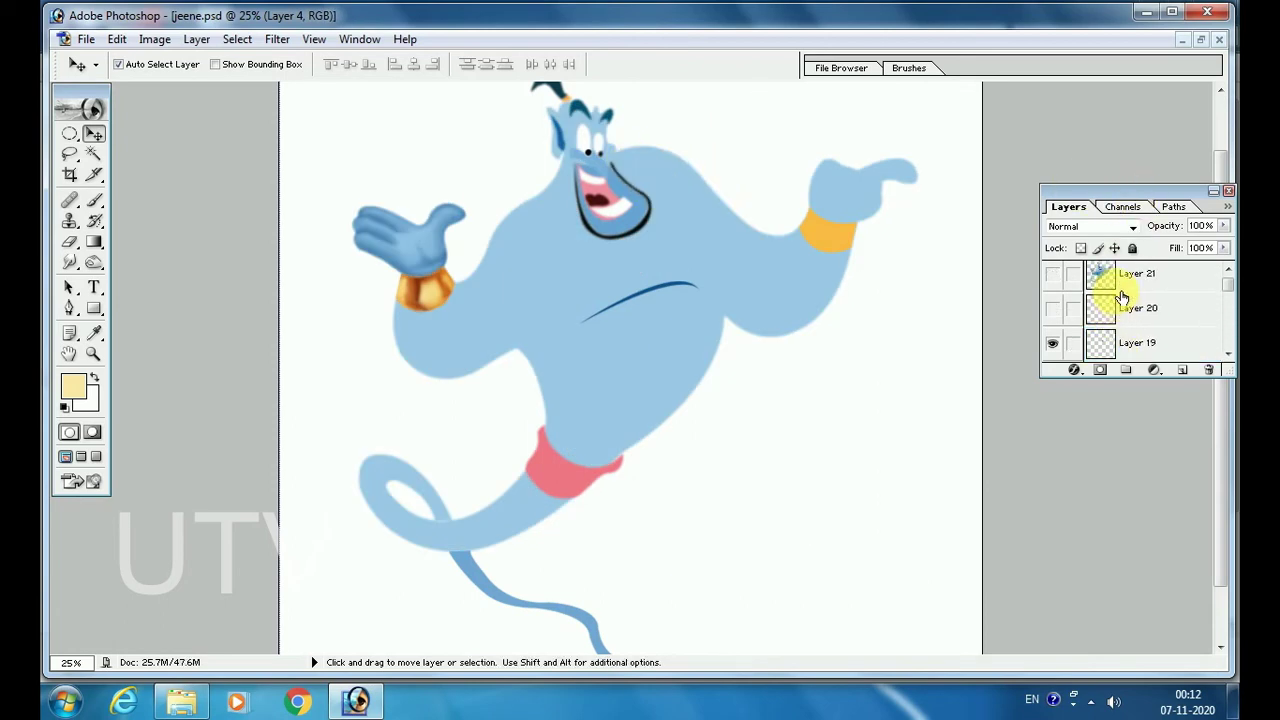
left_click(1052, 276)
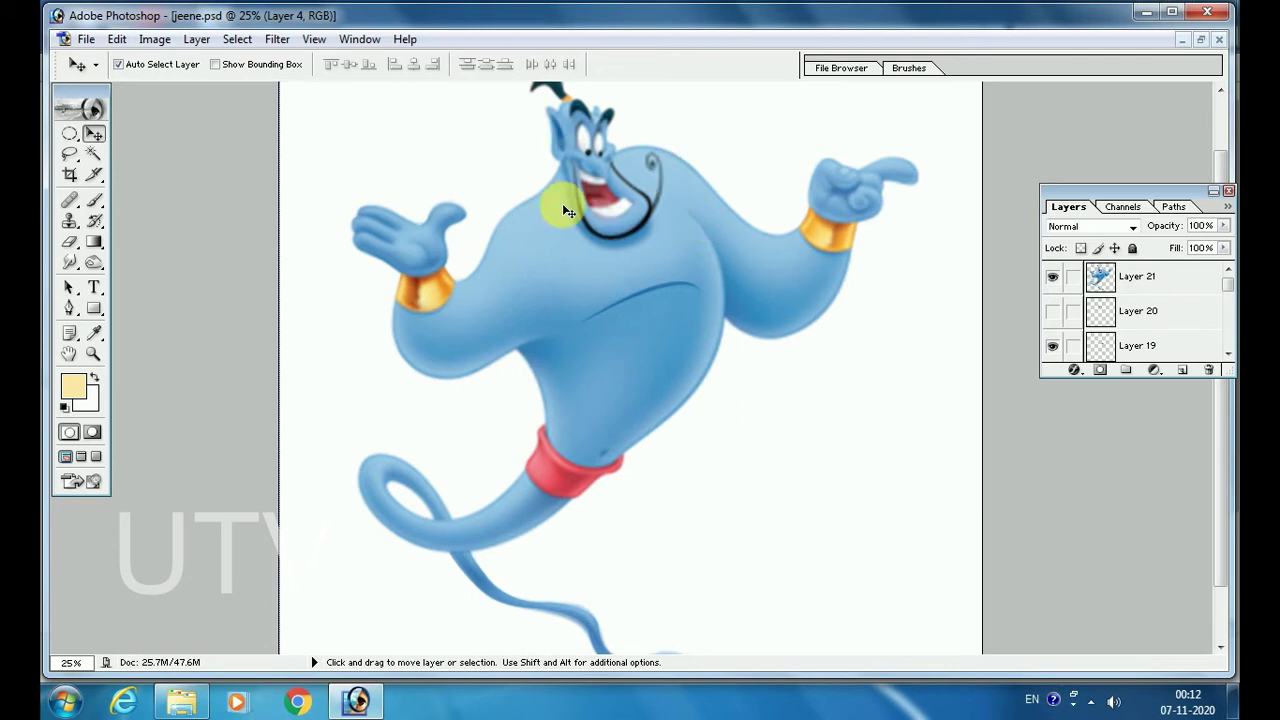
left_click(68, 310)
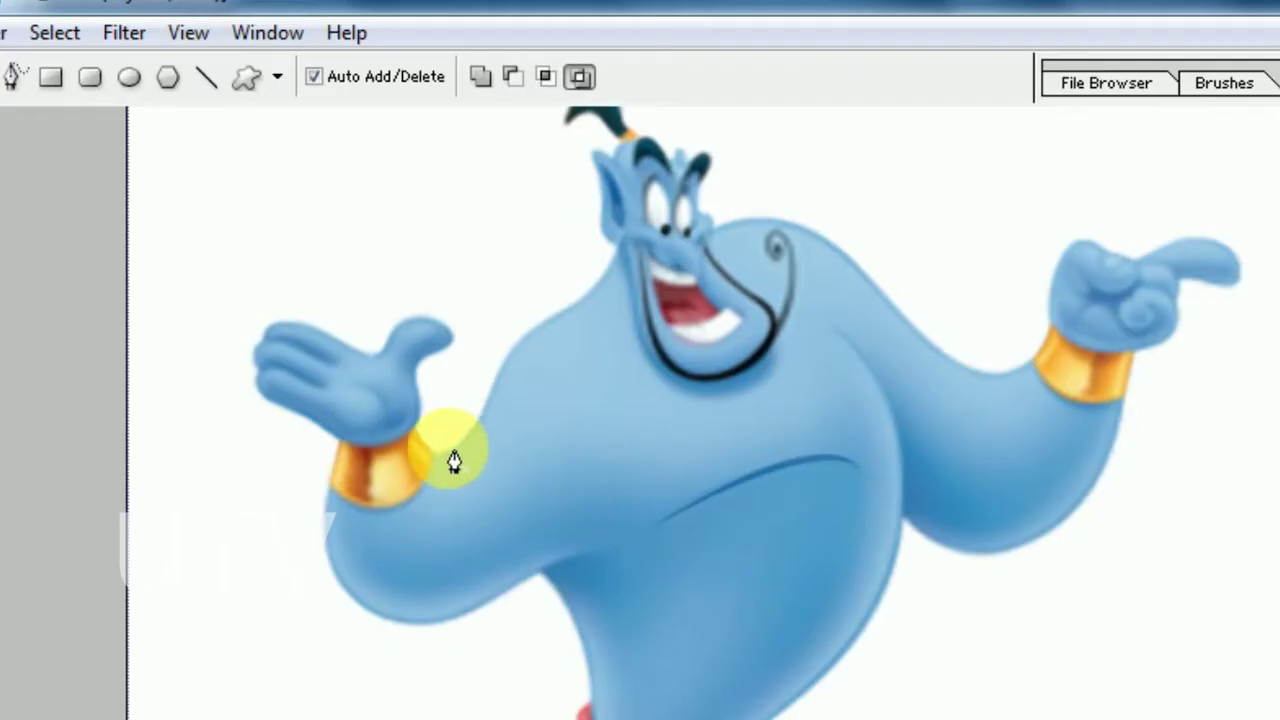
left_click(435, 456)
left_click(456, 444)
left_click(477, 423)
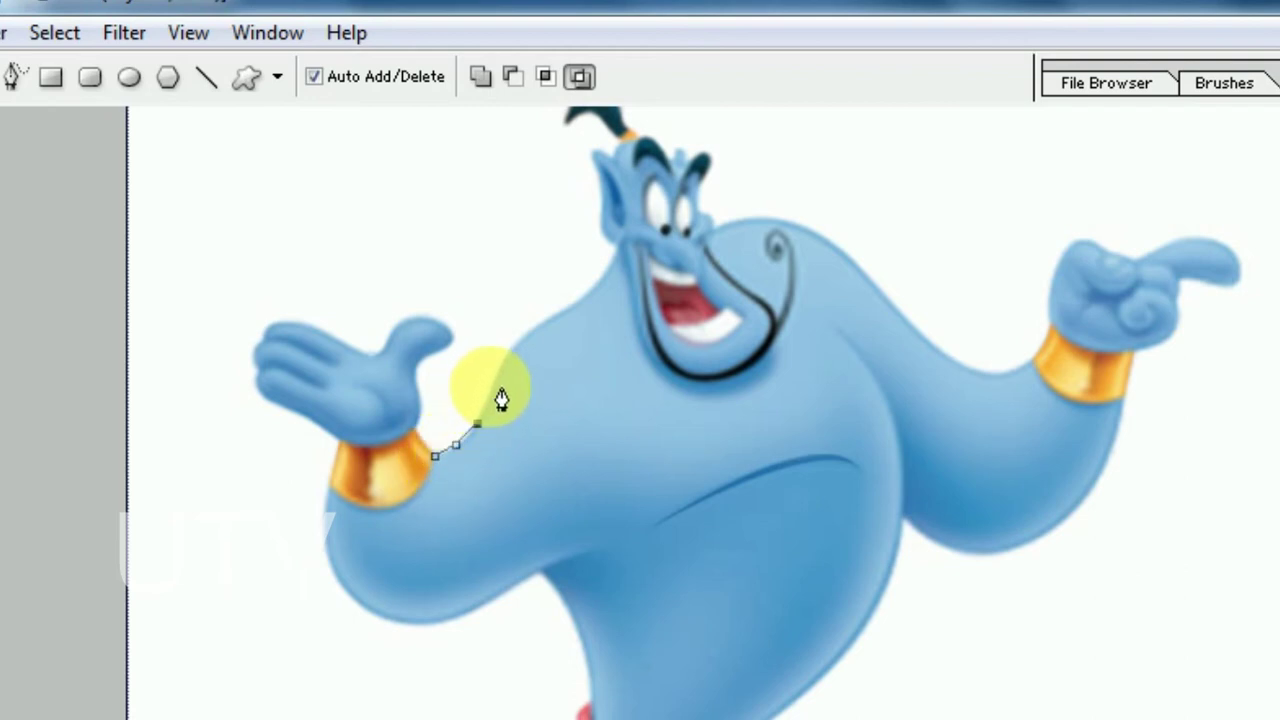
left_click(492, 385)
left_click(503, 367)
key("Delete")
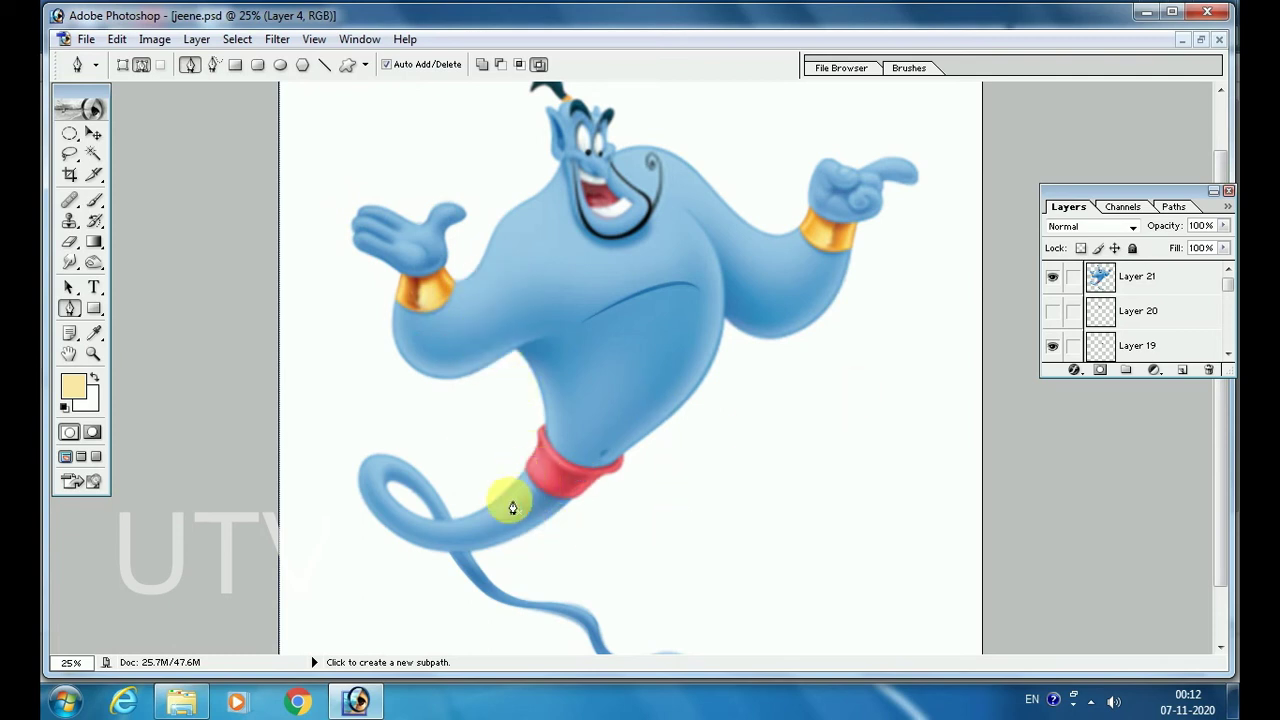
scroll(578, 510, "down", 2)
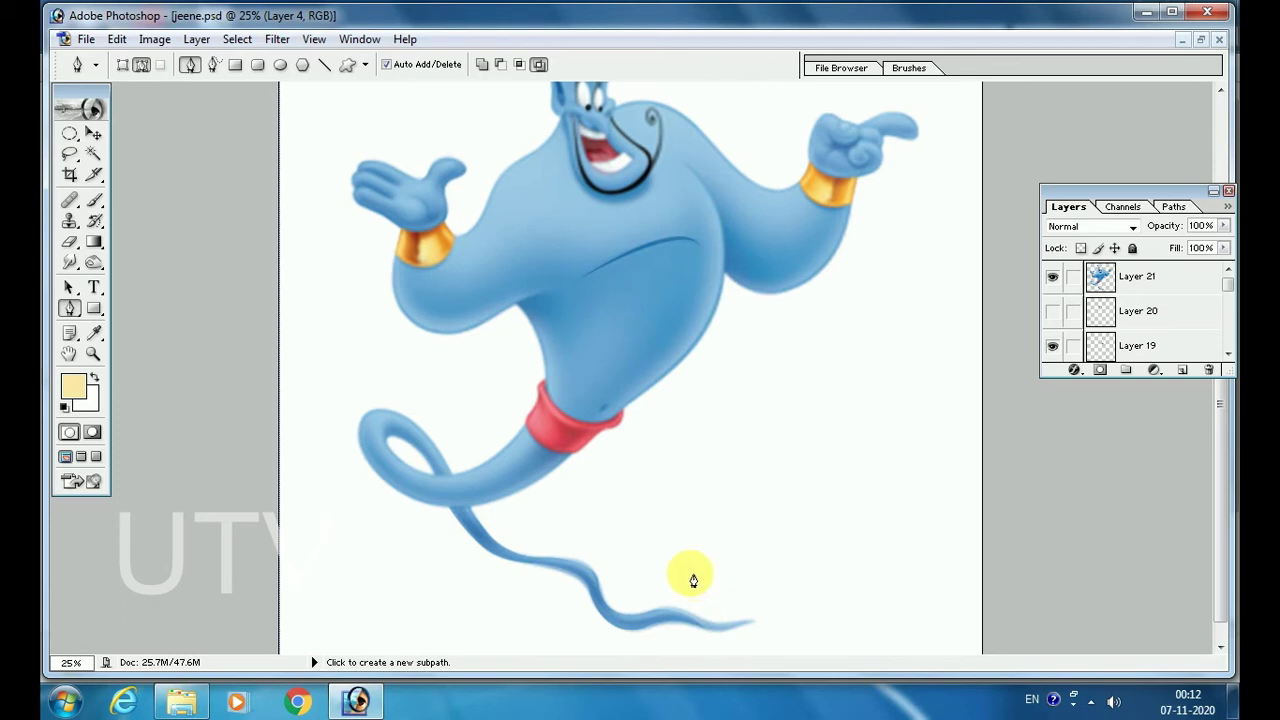
scroll(598, 530, "up", 2)
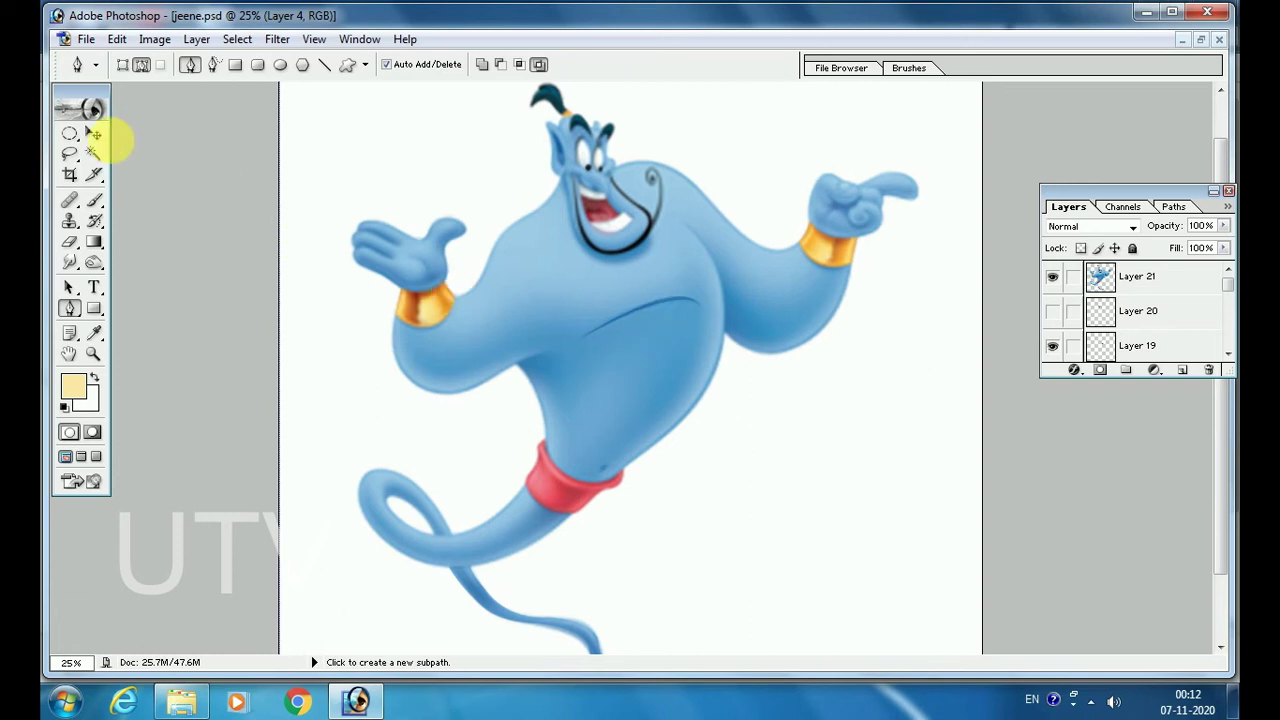
Show the flat genie body on Layer 2, trying and undoing a shift of it.
left_click(93, 133)
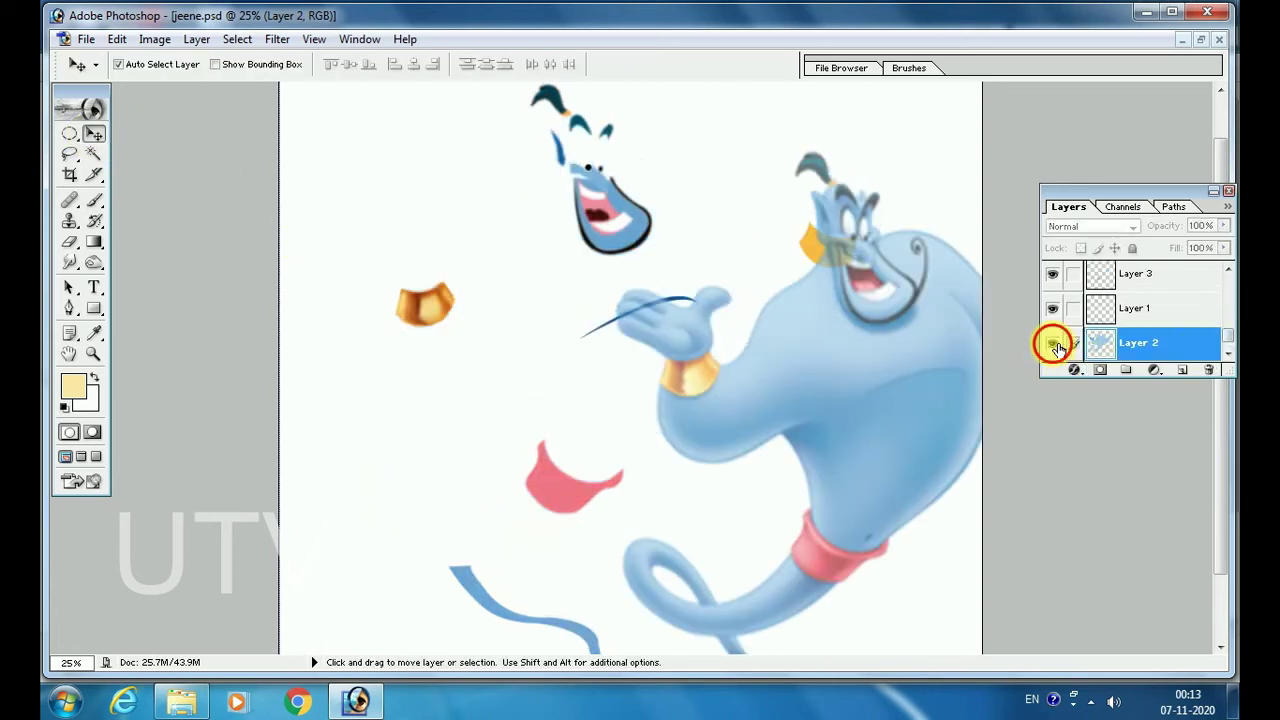
left_click(1053, 344)
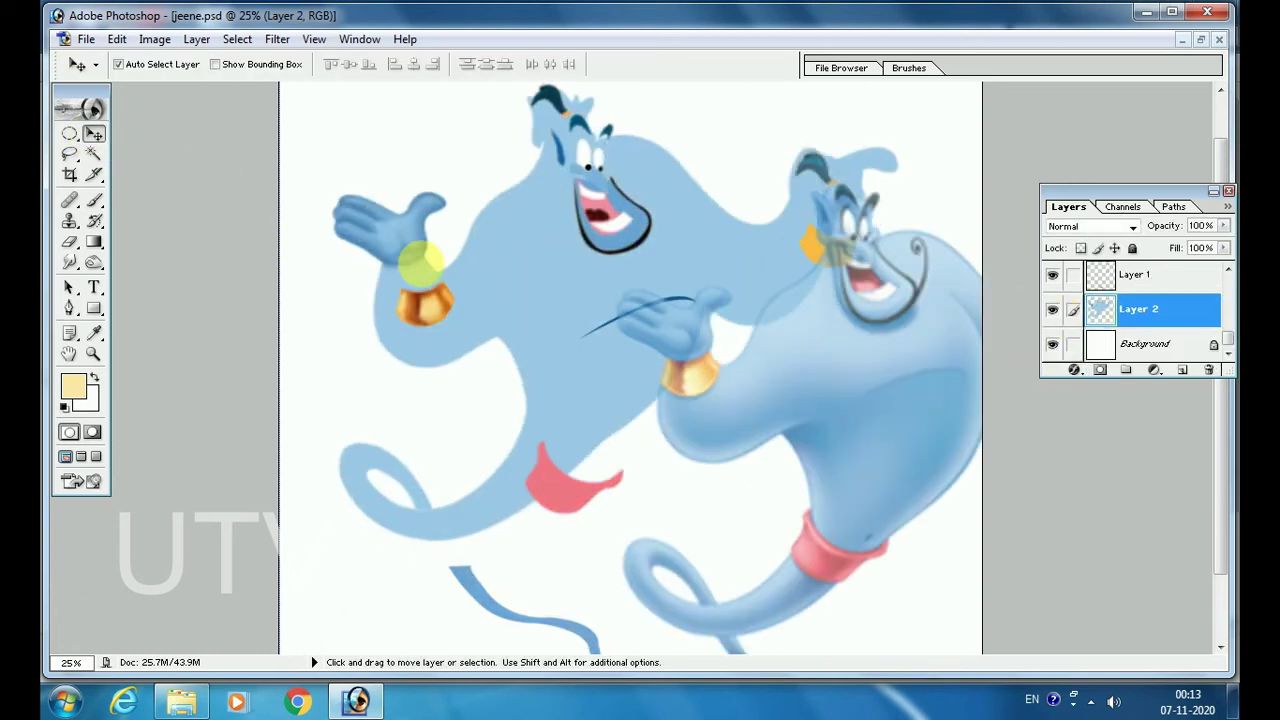
left_click_drag(397, 258, 507, 258)
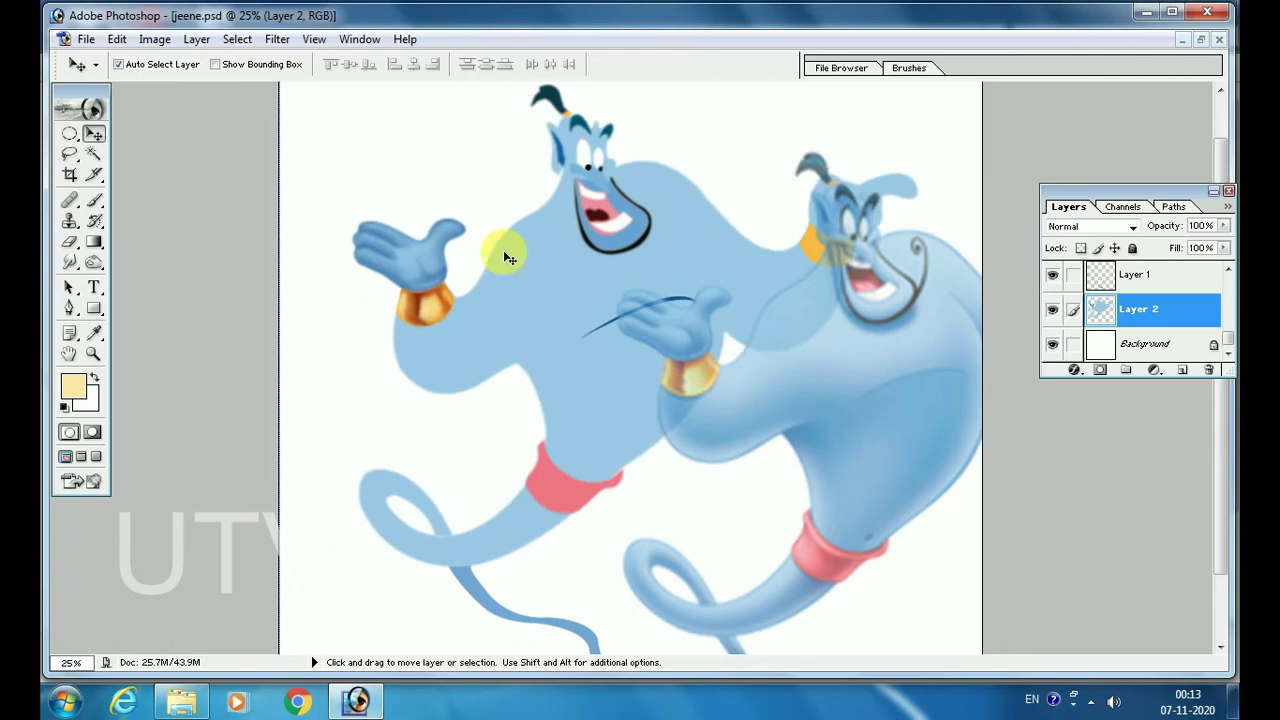
key("ctrl+z")
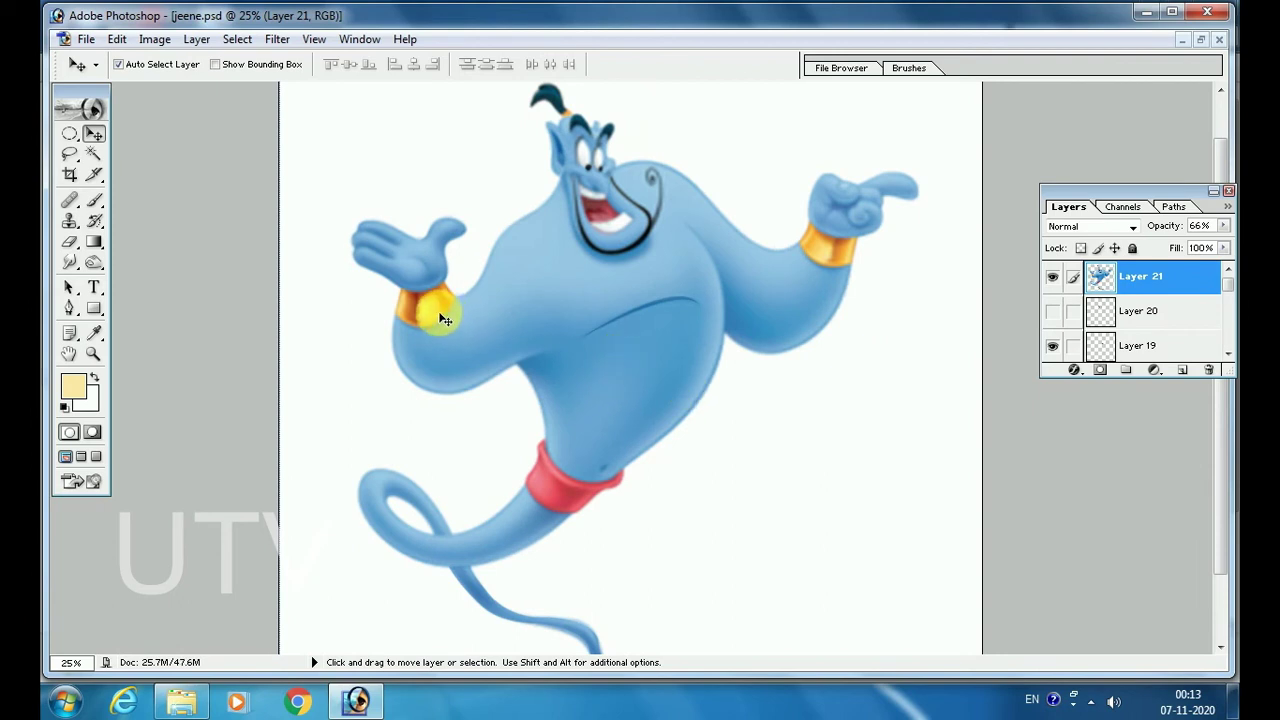
Offset the 66% Layer 21 genie over the flat genie and start a 10 × 10 cm document.
left_click_drag(445, 319, 505, 331)
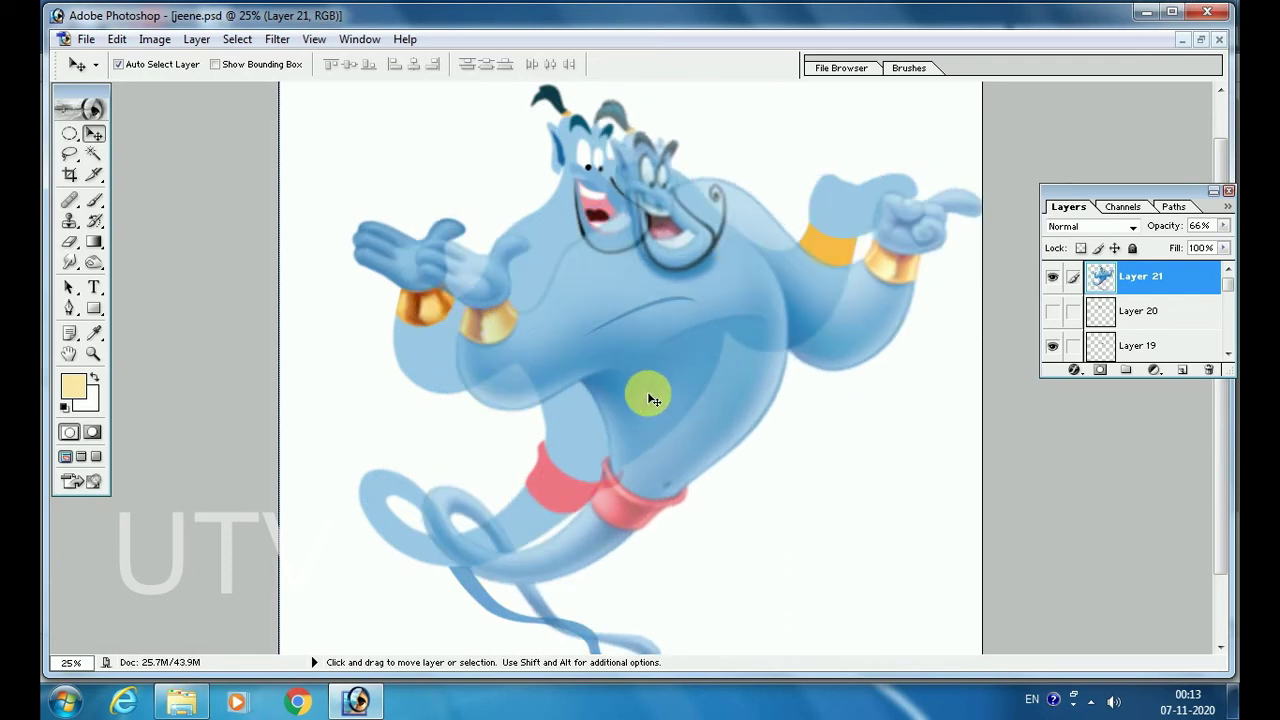
left_click_drag(737, 277, 802, 404)
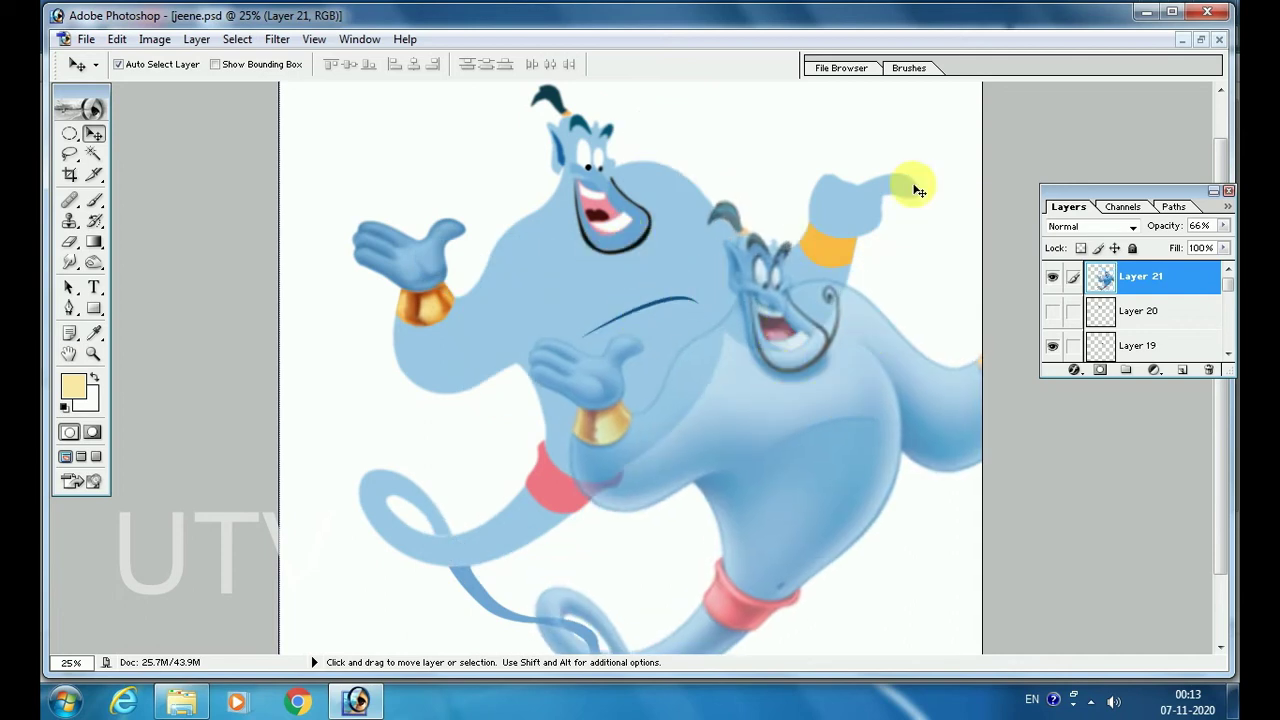
mouse_move(810, 470)
left_mouse_down()
mouse_move(657, 377)
mouse_move(760, 366)
left_mouse_up()
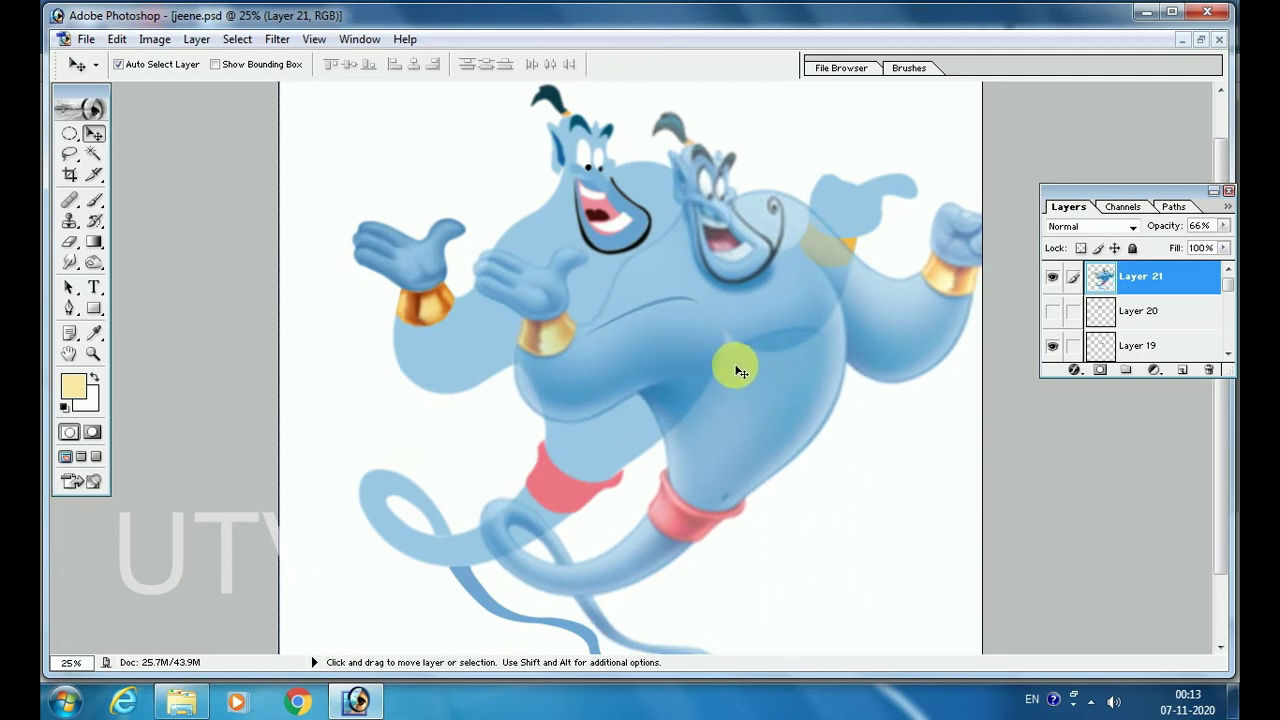
mouse_move(755, 422)
left_mouse_down()
mouse_move(845, 400)
mouse_move(691, 420)
mouse_move(706, 449)
mouse_move(693, 452)
mouse_move(700, 486)
left_mouse_up()
mouse_move(674, 423)
left_mouse_down()
mouse_move(717, 498)
mouse_move(657, 374)
mouse_move(688, 425)
left_mouse_up()
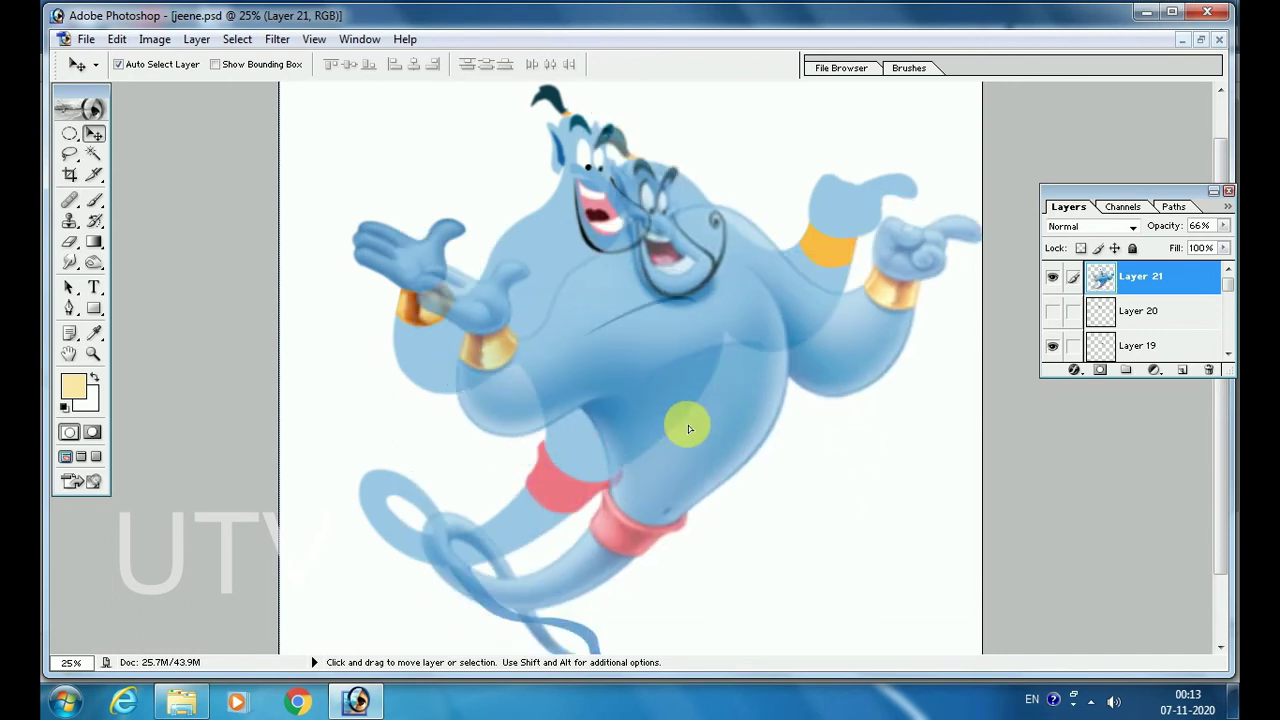
key("ctrl+n")
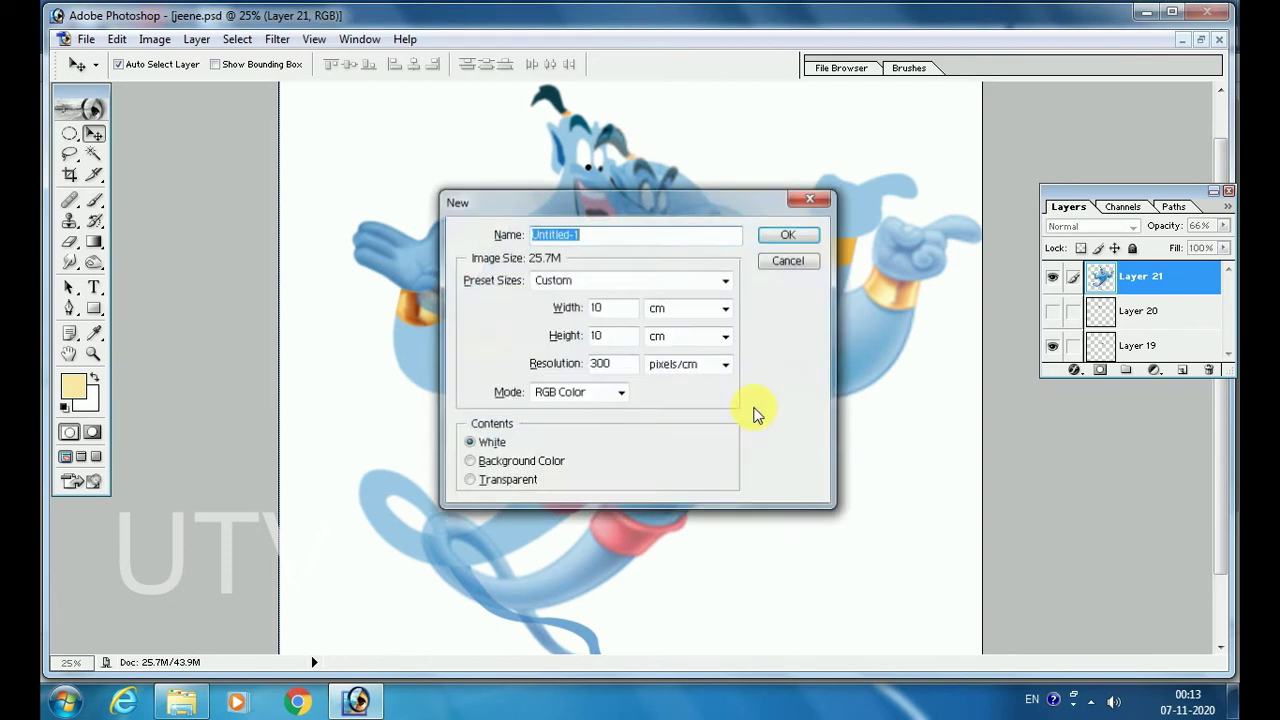
Create the 10 × 10 cm document, copy the Layer 21 genie into it, and maximize it.
left_click(795, 236)
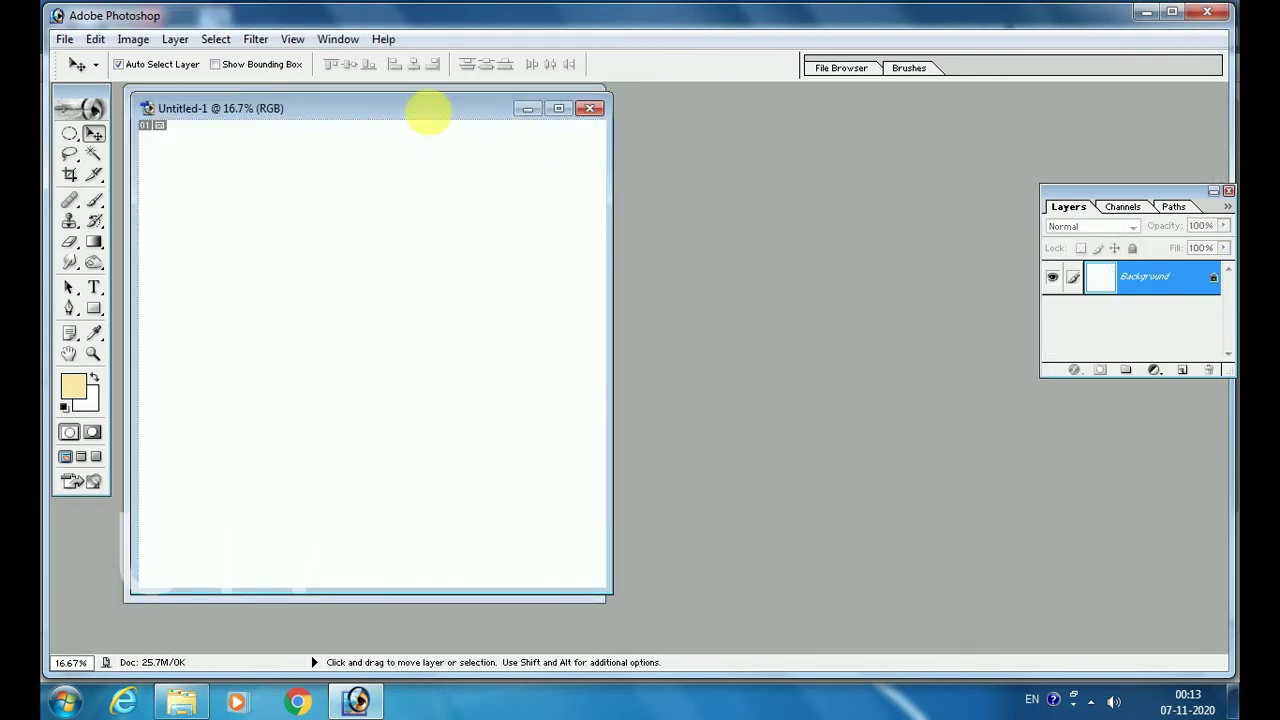
left_click_drag(429, 109, 809, 151)
left_click(465, 343)
mouse_move(560, 312)
left_mouse_down()
mouse_move(766, 314)
mouse_move(680, 300)
left_mouse_up()
left_click(930, 144)
Set the genie layer to 100% opacity, centre and zoom in, and add empty Layer 2.
left_click(1223, 226)
left_click_drag(1226, 248, 1232, 248)
mouse_move(688, 334)
left_mouse_down()
mouse_move(658, 300)
mouse_move(665, 324)
left_mouse_up()
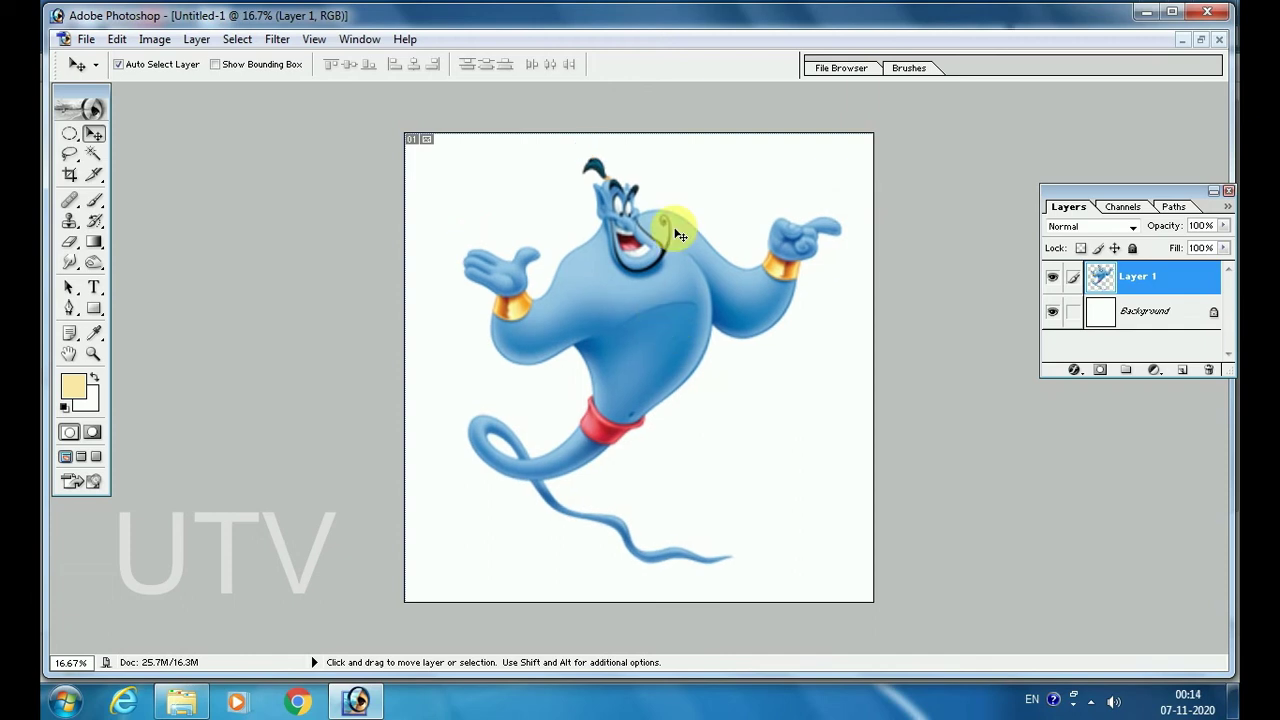
key("ctrl+plus")
key("ctrl+plus")
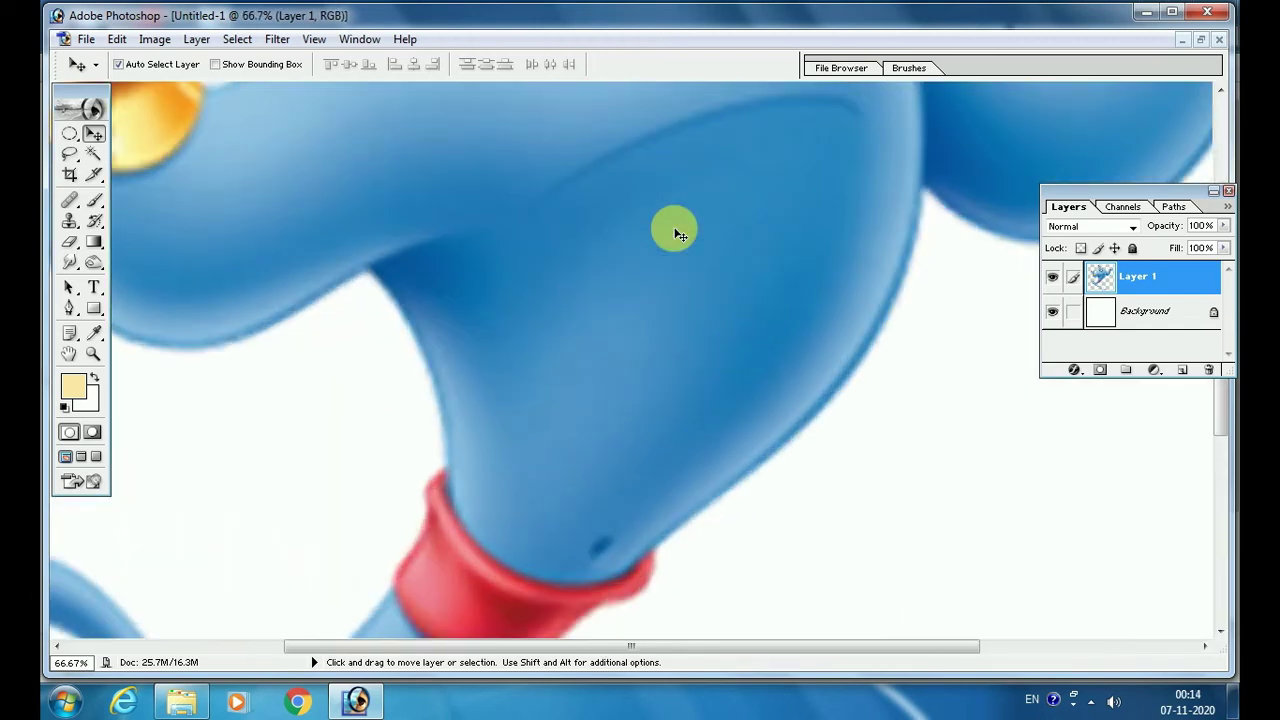
mouse_move(677, 229)
left_mouse_down()
mouse_move(830, 610)
mouse_move(890, 520)
left_mouse_up()
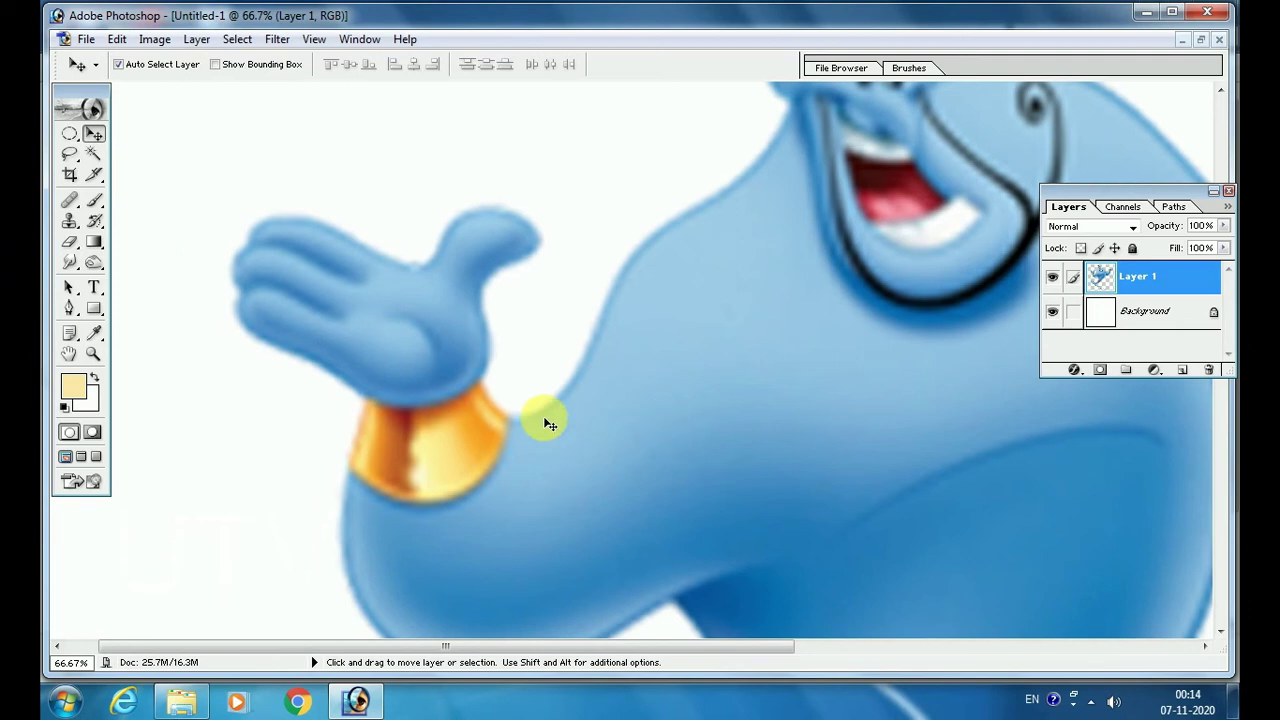
left_click(1186, 370)
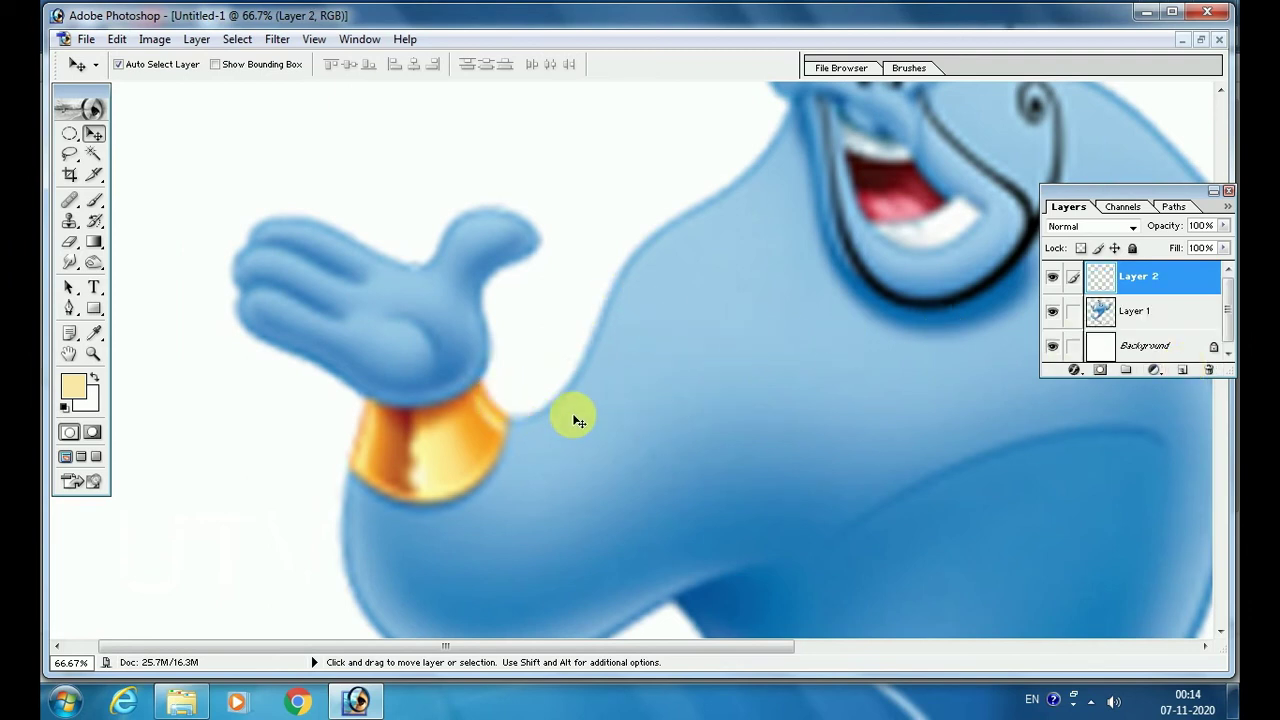
Start a Pen path at the left cuff and trace the hand's underside to the fingertips.
left_click(69, 311)
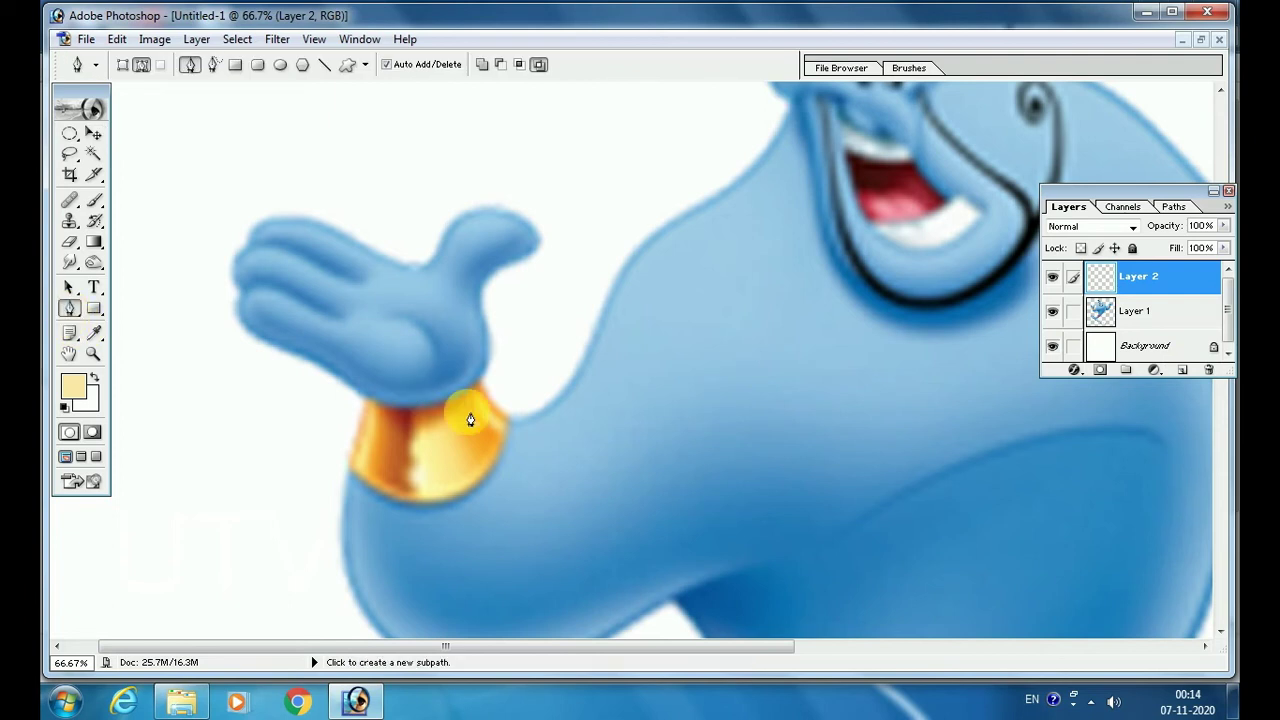
left_click(355, 392)
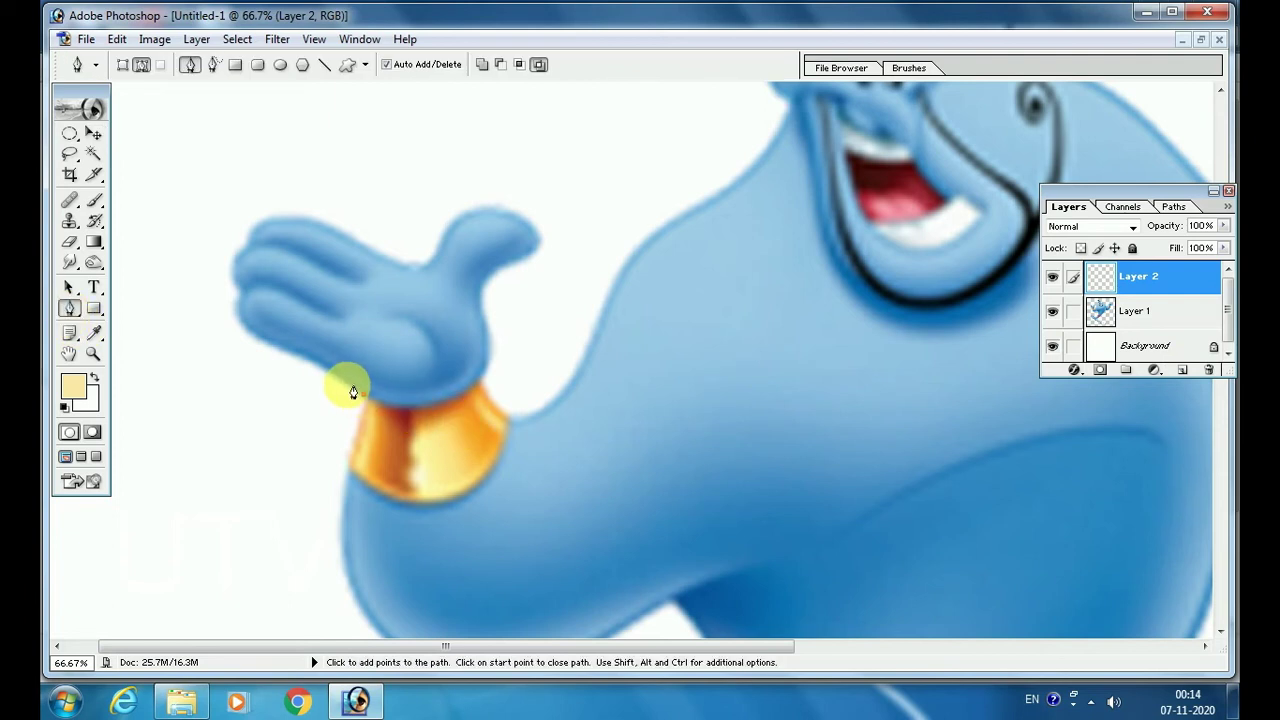
key("ctrl+plus")
key("ctrl+plus")
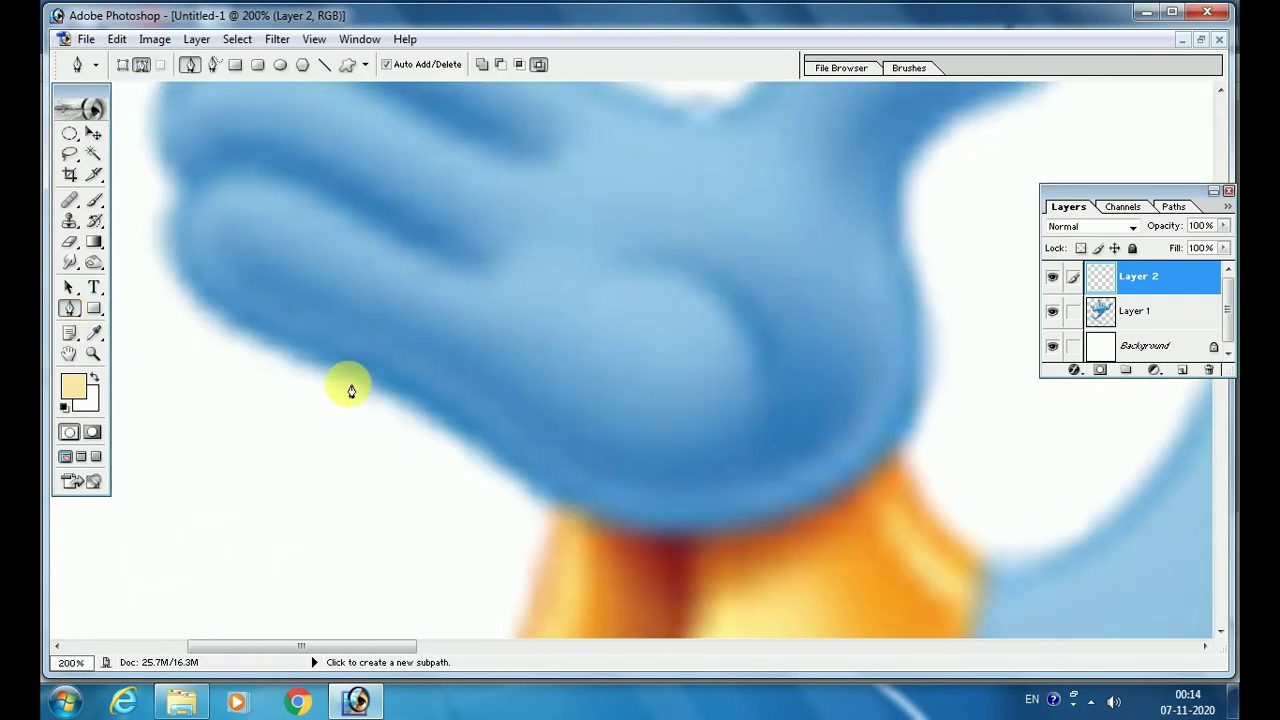
left_click(355, 380)
left_click(305, 355)
left_click(270, 338)
left_click(242, 327)
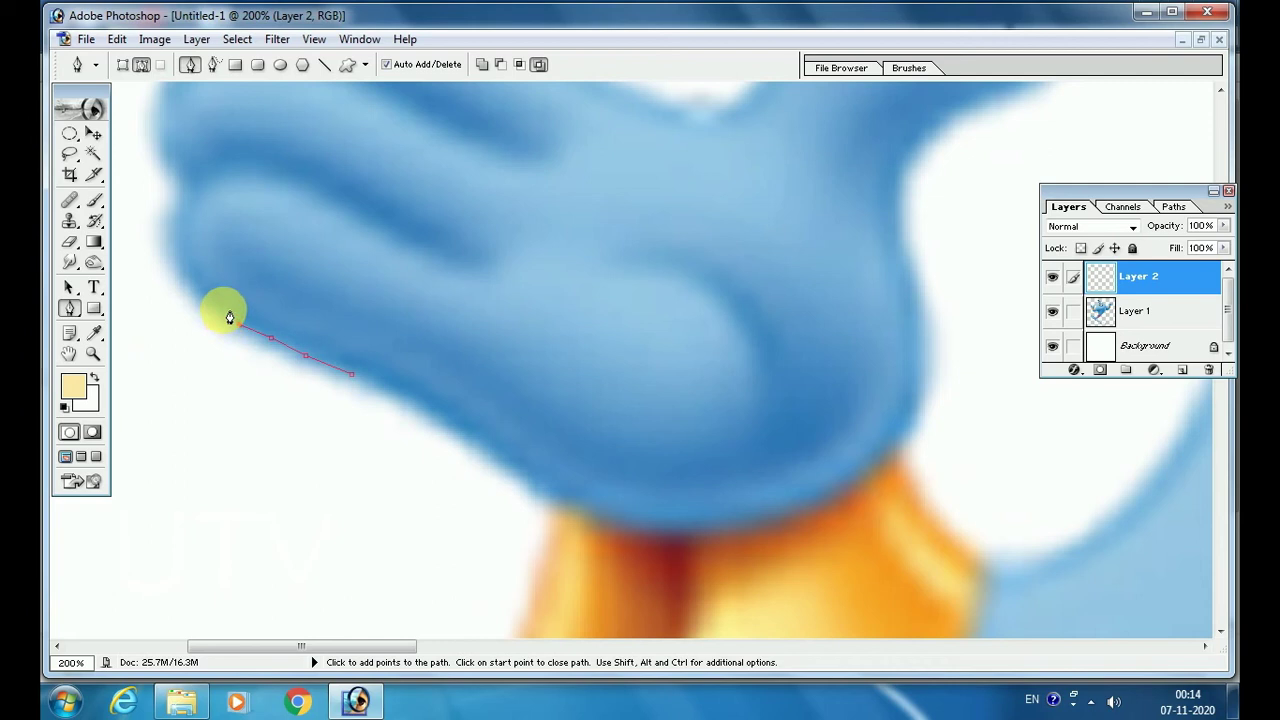
left_click(211, 305)
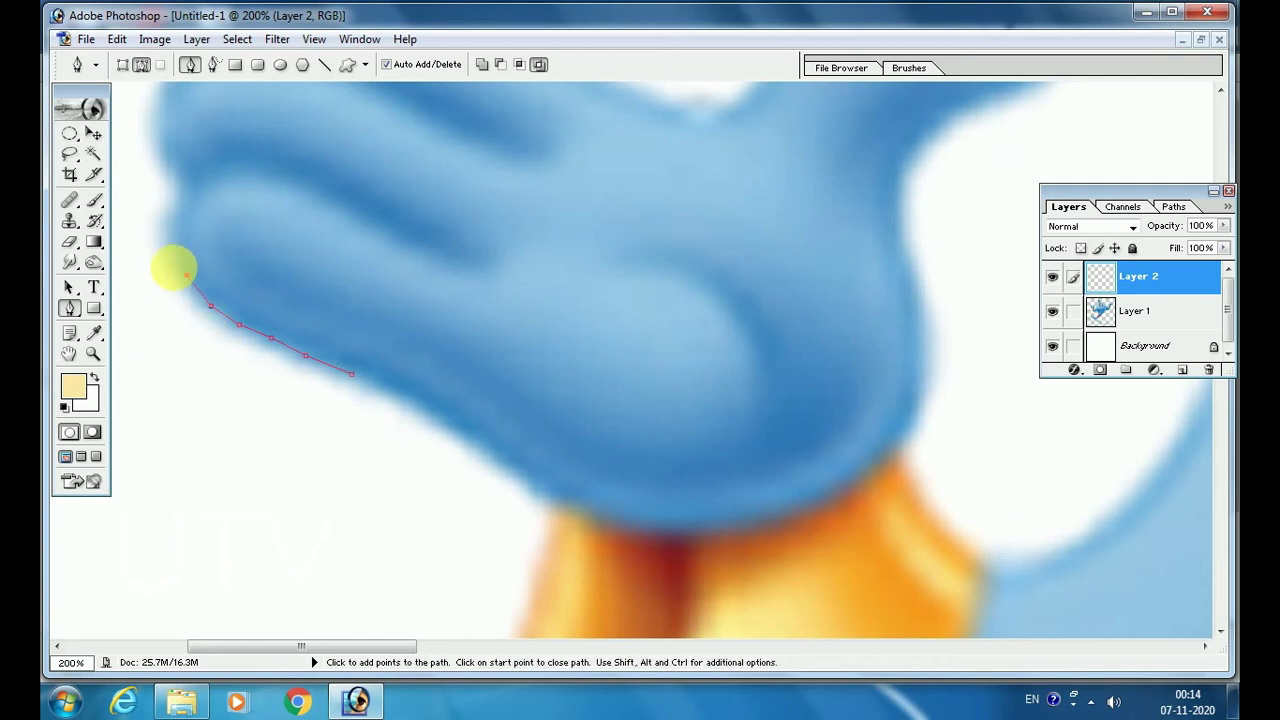
left_click(181, 248)
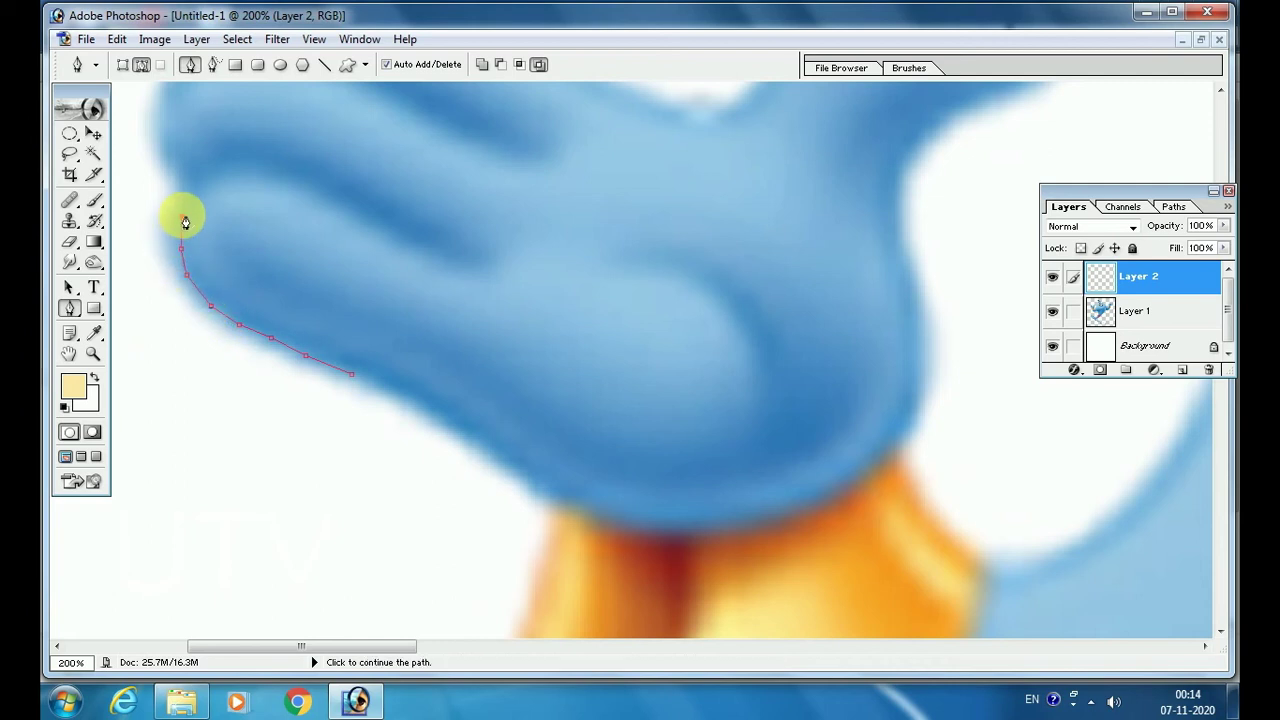
left_click(181, 216)
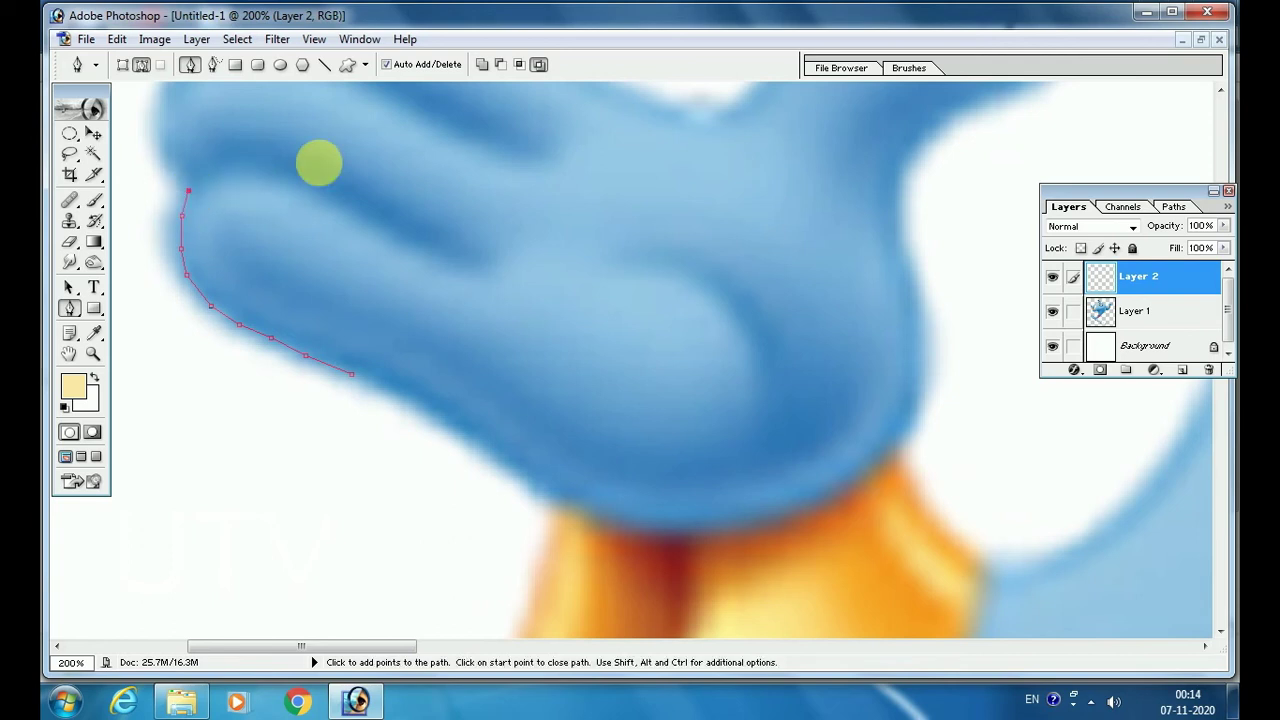
Continue the path up the fingertips and along the top of the fingers.
left_click_drag(314, 163, 396, 258)
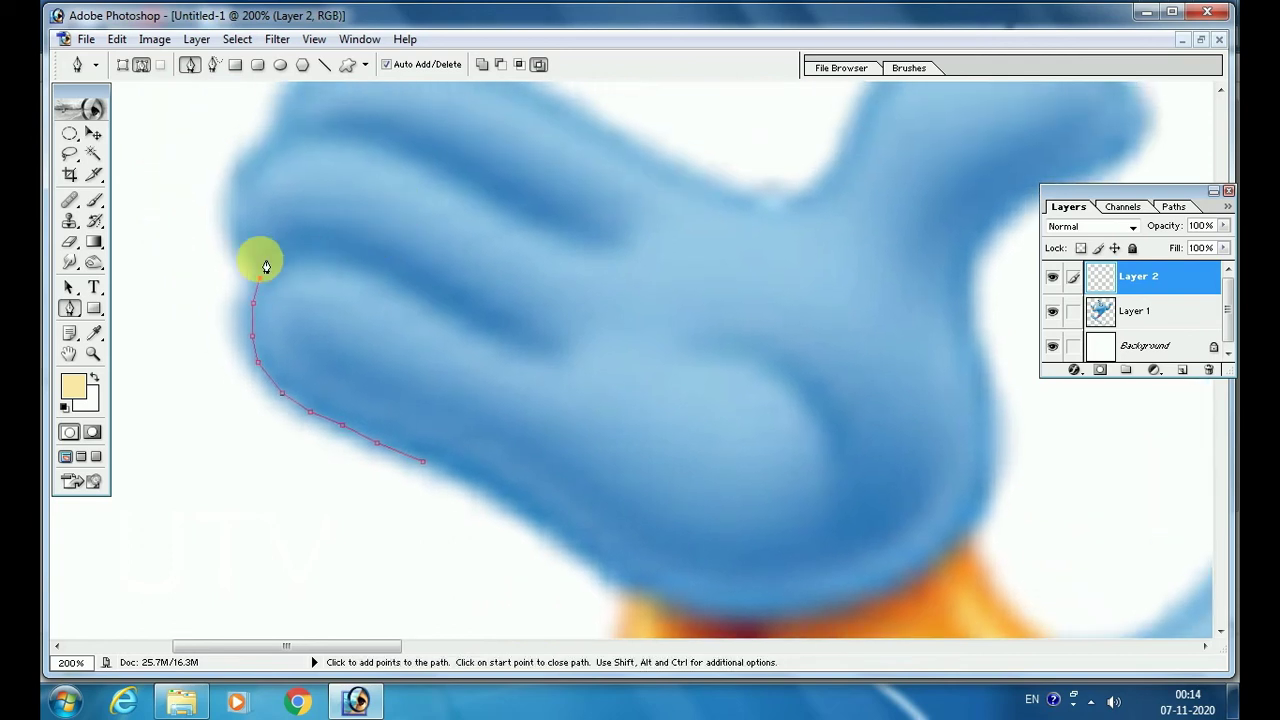
left_click(238, 228)
left_click(237, 212)
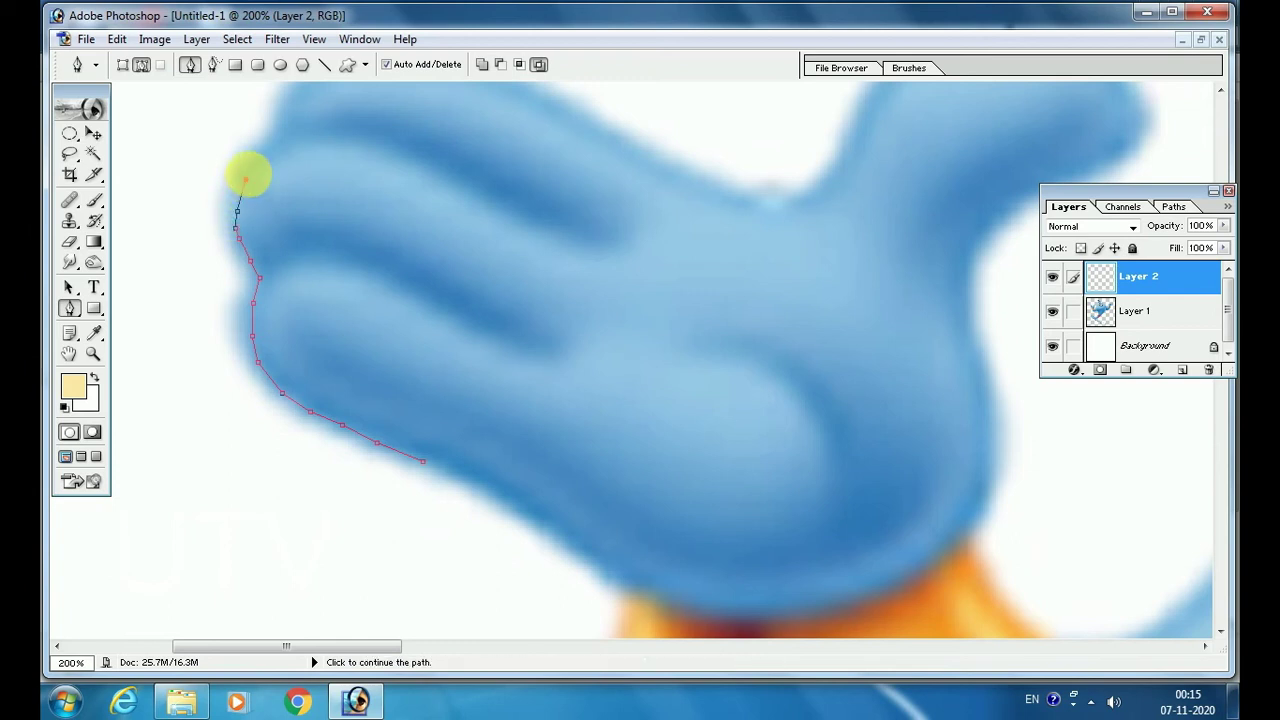
left_click_drag(395, 160, 451, 271)
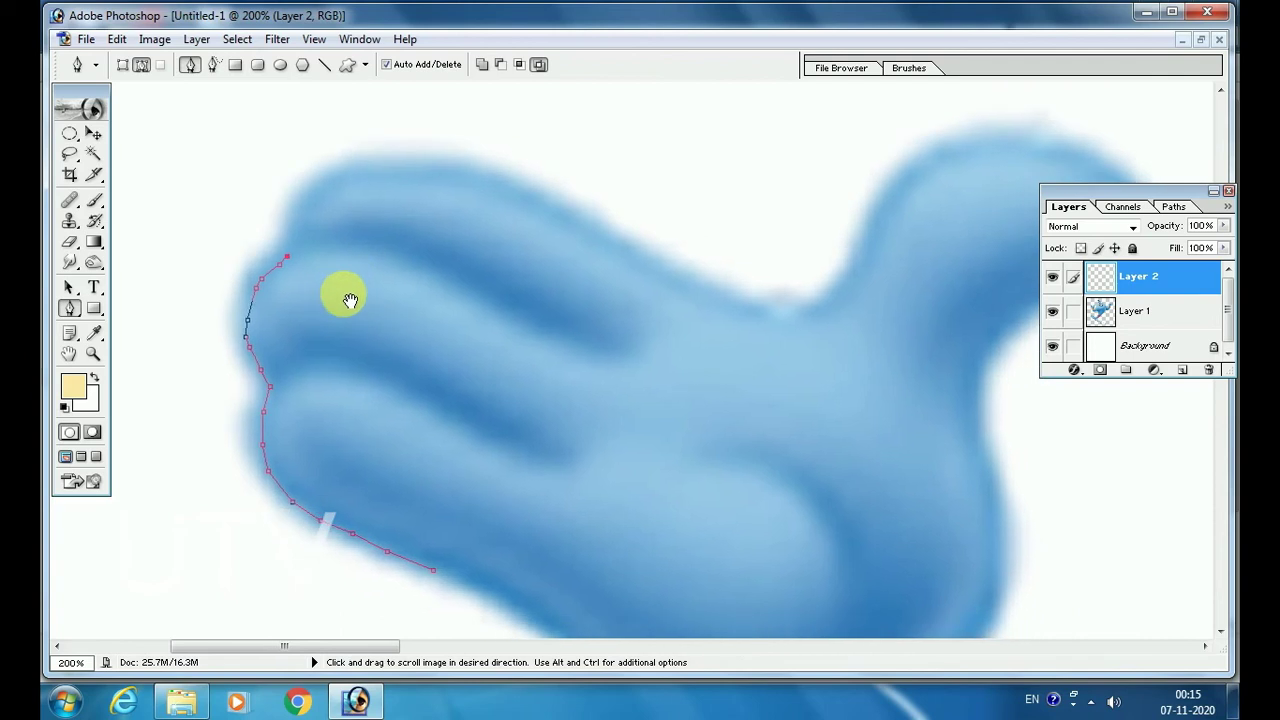
left_click_drag(398, 308, 352, 295)
left_click(293, 228)
left_click(311, 187)
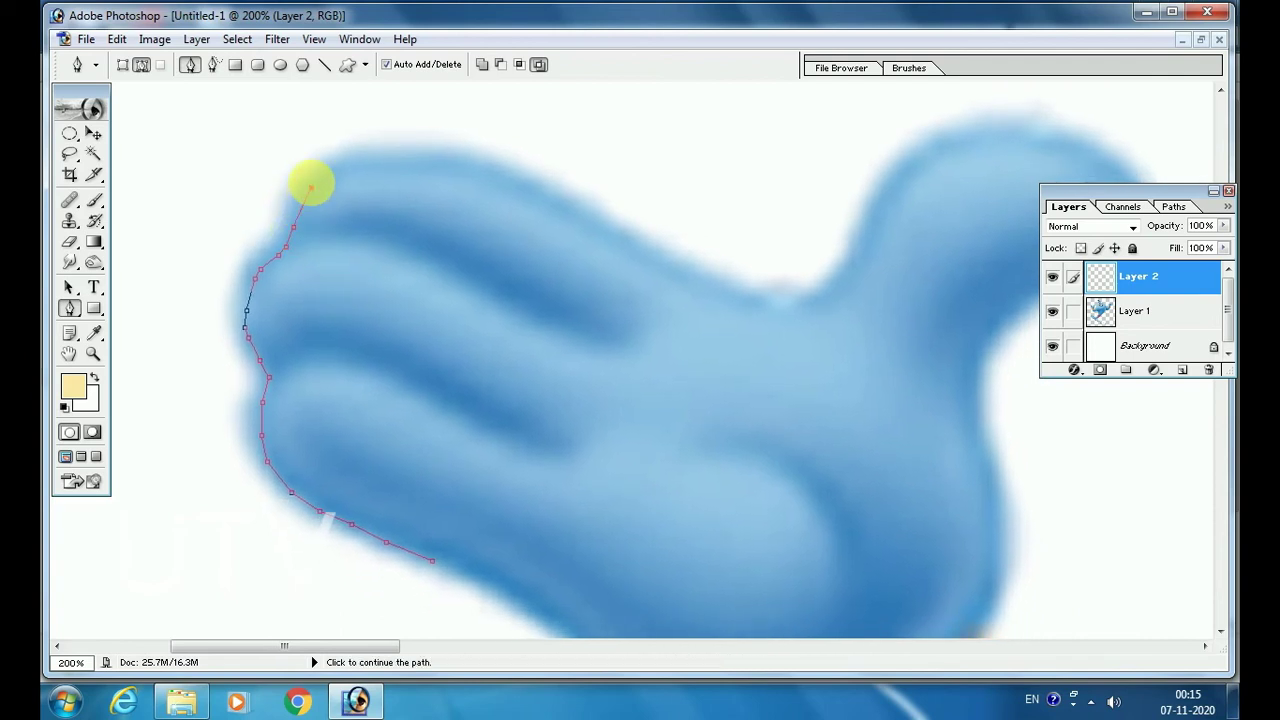
left_click(350, 166)
left_click(408, 162)
left_click(455, 169)
Trace the hand's upper edge onward to the base of the thumb.
left_click(526, 192)
left_click(560, 207)
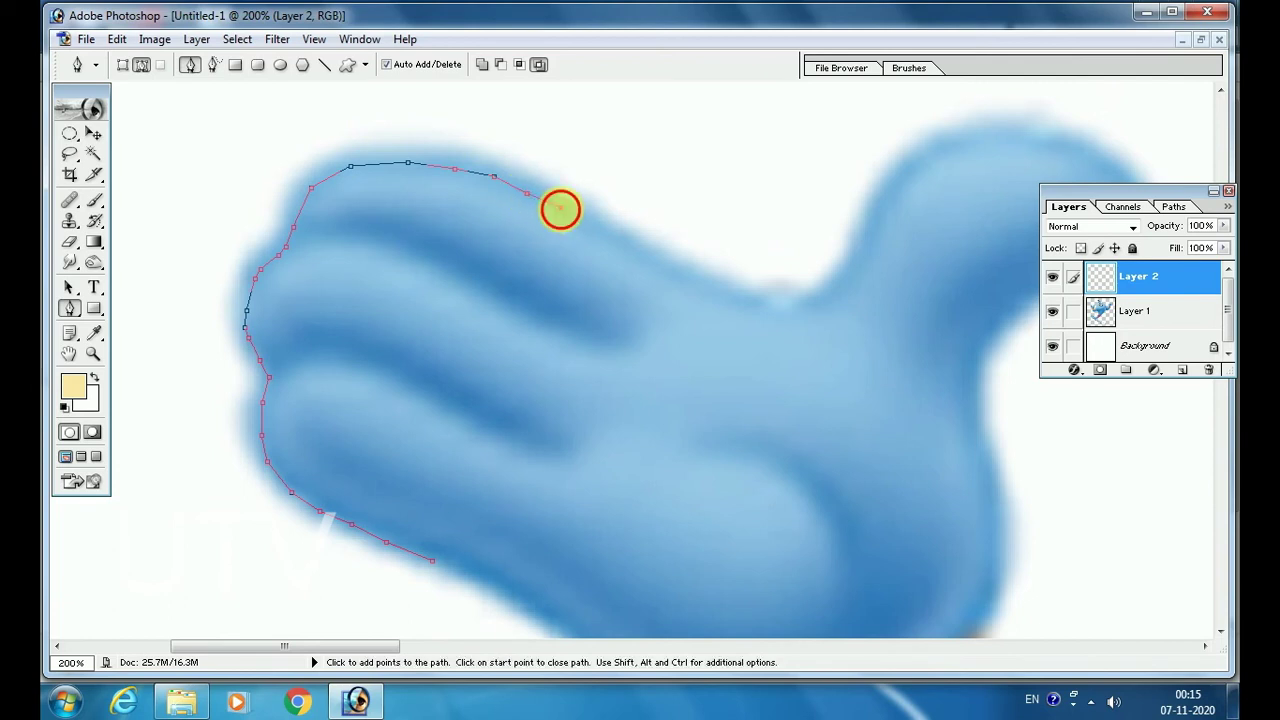
left_click(612, 238)
left_click(642, 264)
left_click(687, 285)
left_click(748, 303)
left_click(797, 306)
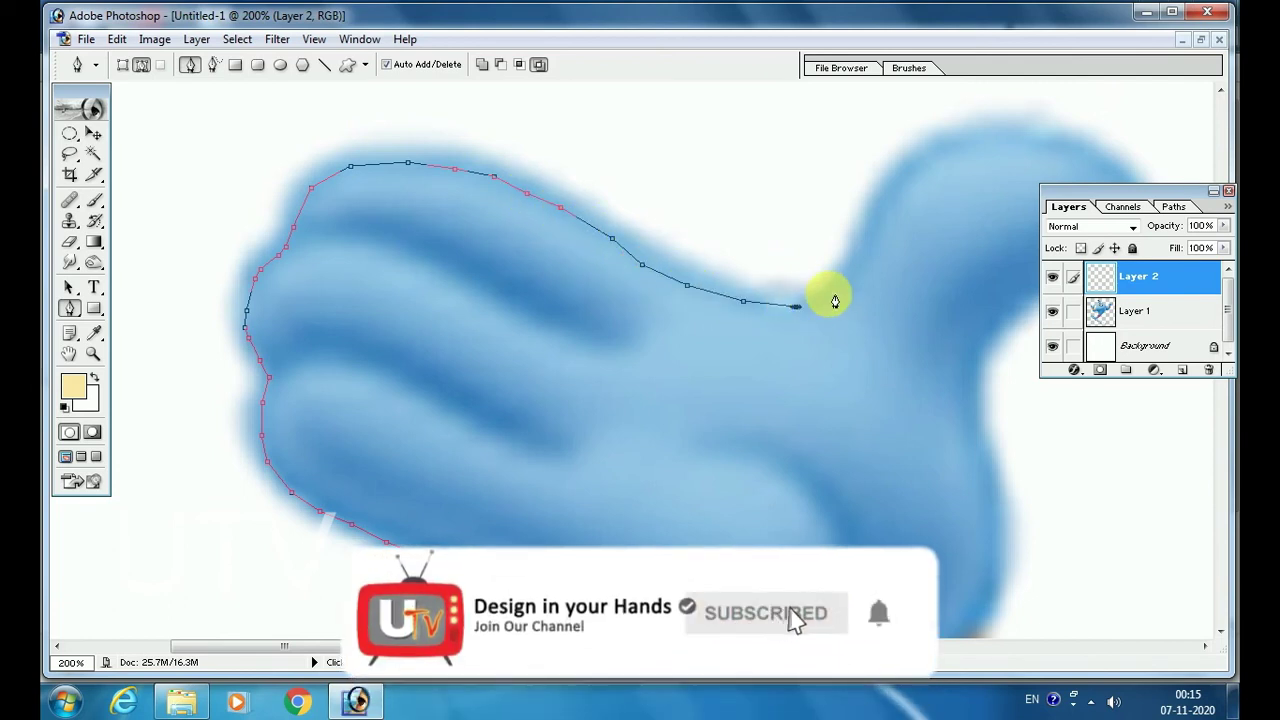
left_click(834, 282)
mouse_move(851, 260)
left_mouse_down()
mouse_move(814, 143)
mouse_move(593, 217)
left_mouse_up()
Trace the path up the thumb, around its tip and down its back.
left_click(590, 227)
left_click(628, 173)
left_click(654, 147)
left_click(683, 133)
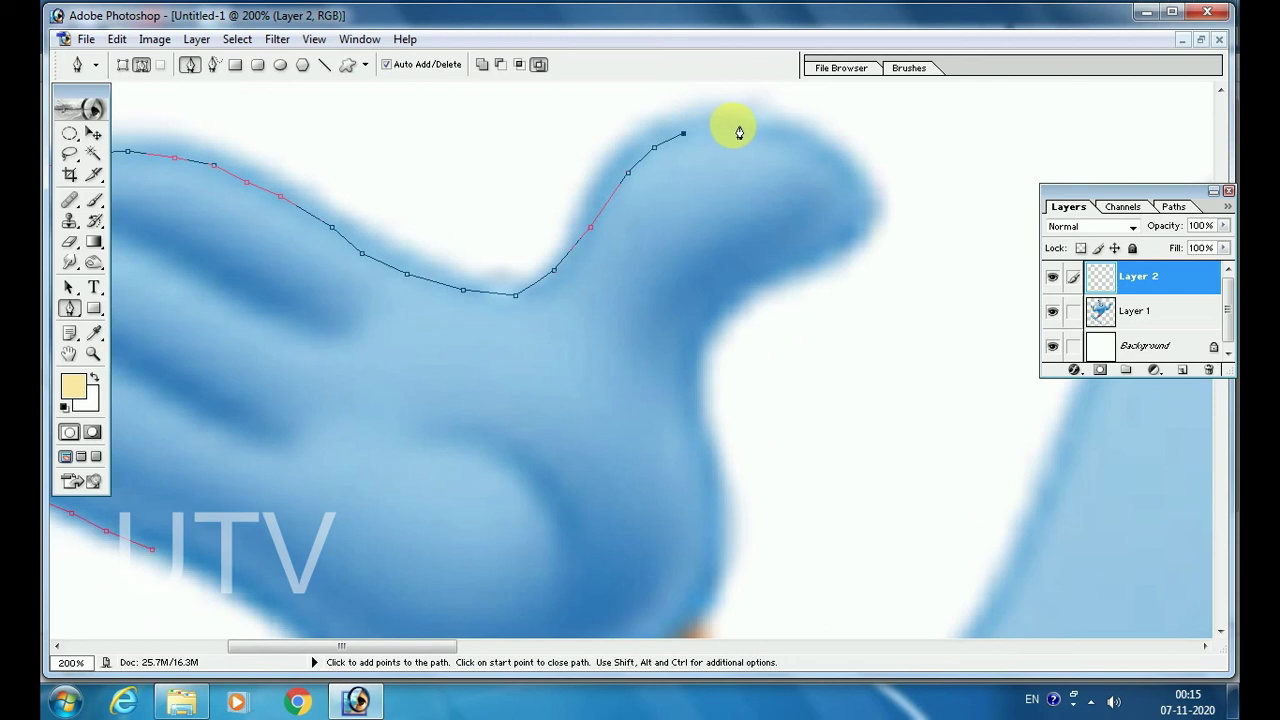
left_click(746, 132)
left_click(831, 168)
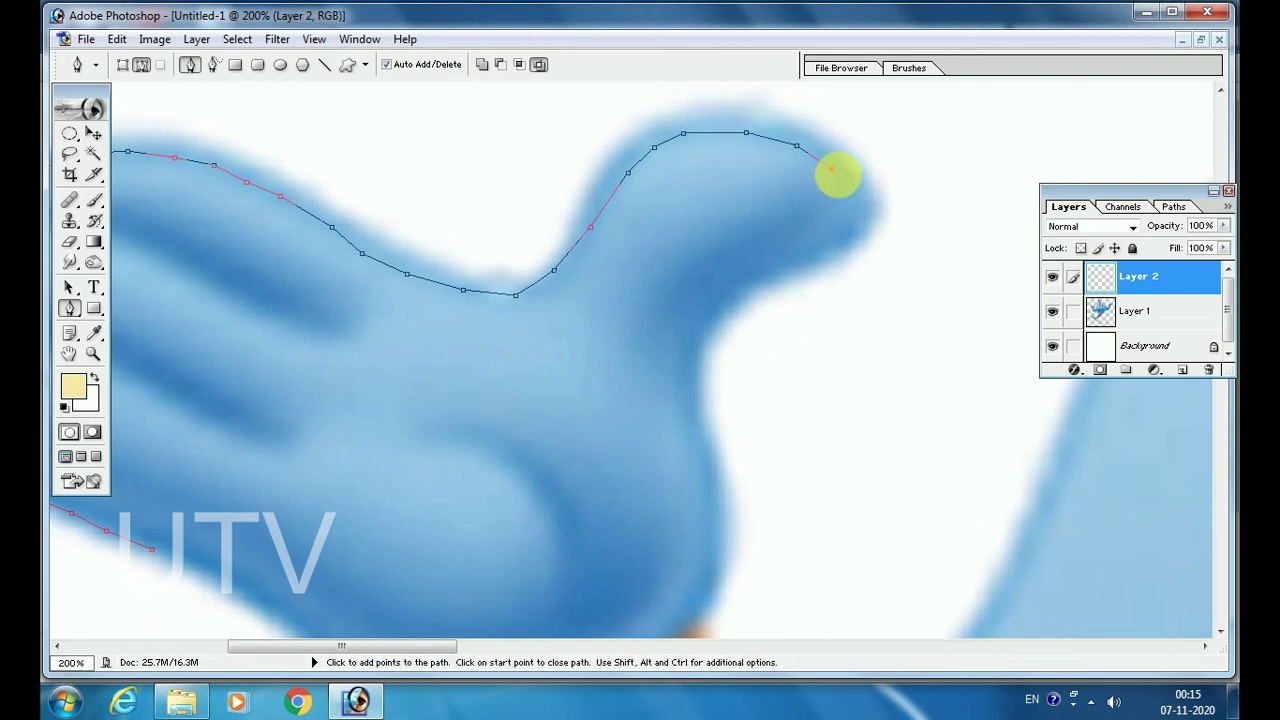
left_click(849, 197)
left_click(835, 230)
left_click(811, 245)
left_click(777, 257)
left_click(724, 297)
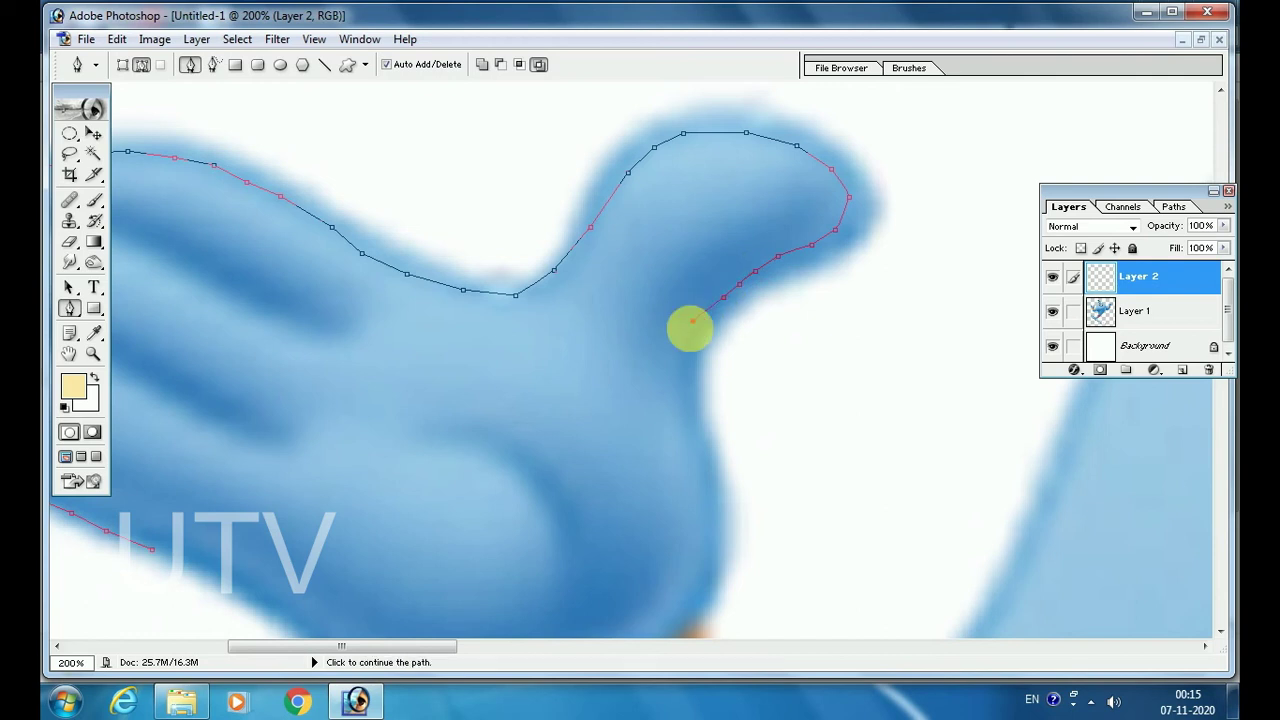
left_click(680, 349)
left_click_drag(748, 366, 728, 170)
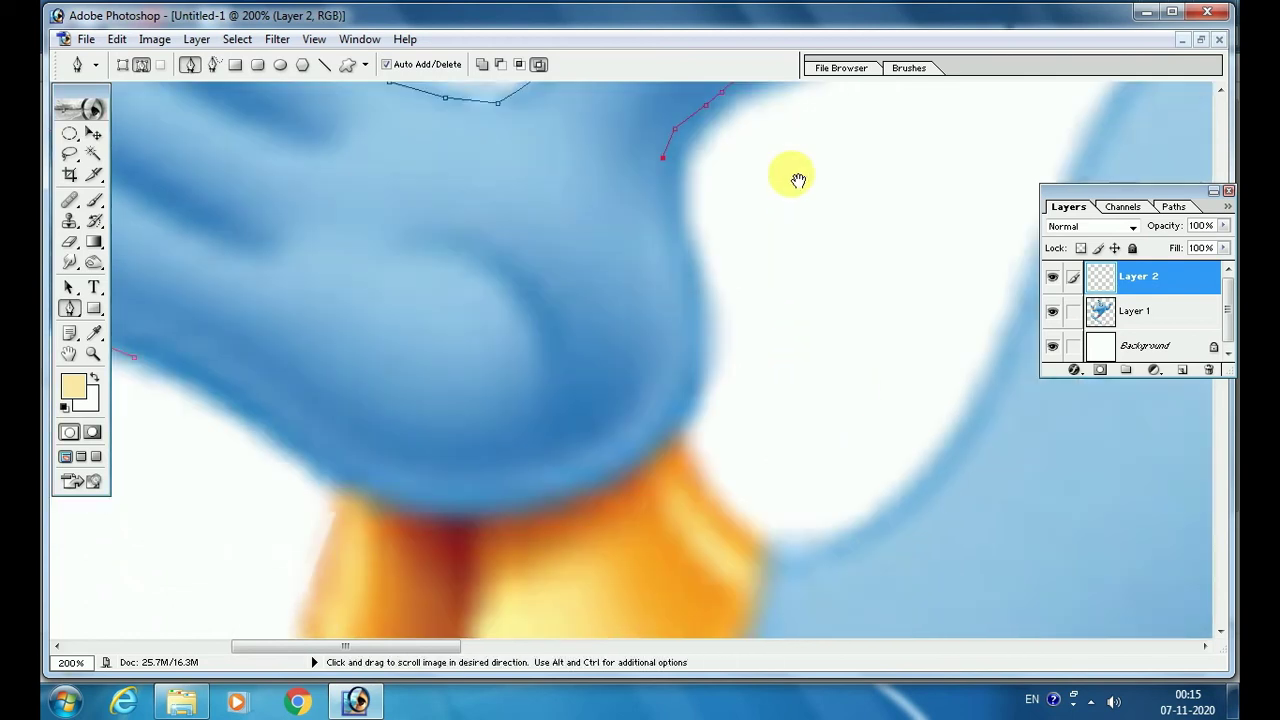
Continue the path down the hand's right side and left along its underside.
left_click(678, 234)
left_click(687, 273)
left_click(688, 341)
left_click(672, 399)
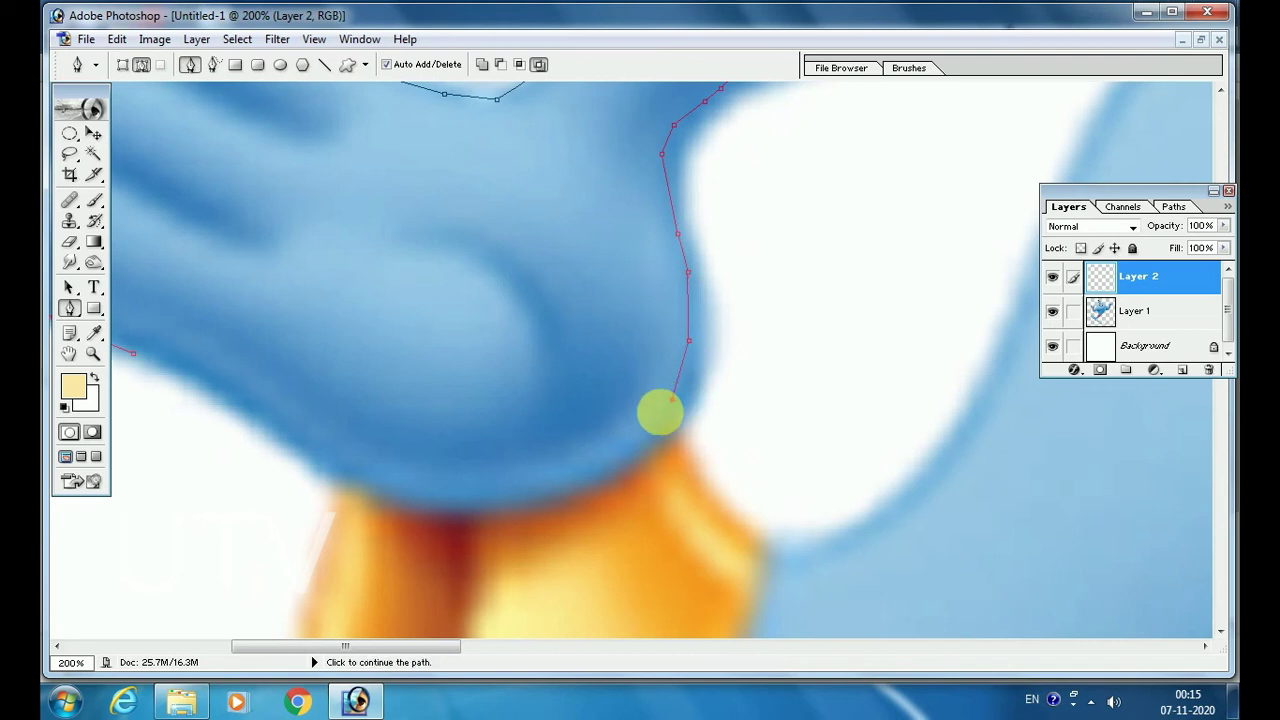
left_click(636, 441)
left_click(598, 462)
left_click(555, 481)
left_click(477, 485)
left_click(423, 484)
left_click(371, 474)
left_click(331, 460)
left_click(303, 449)
left_click(274, 432)
Close the path at its starting anchor and pan to show the whole outline.
left_click_drag(478, 279, 759, 289)
left_click(471, 389)
left_click(438, 372)
left_click(414, 365)
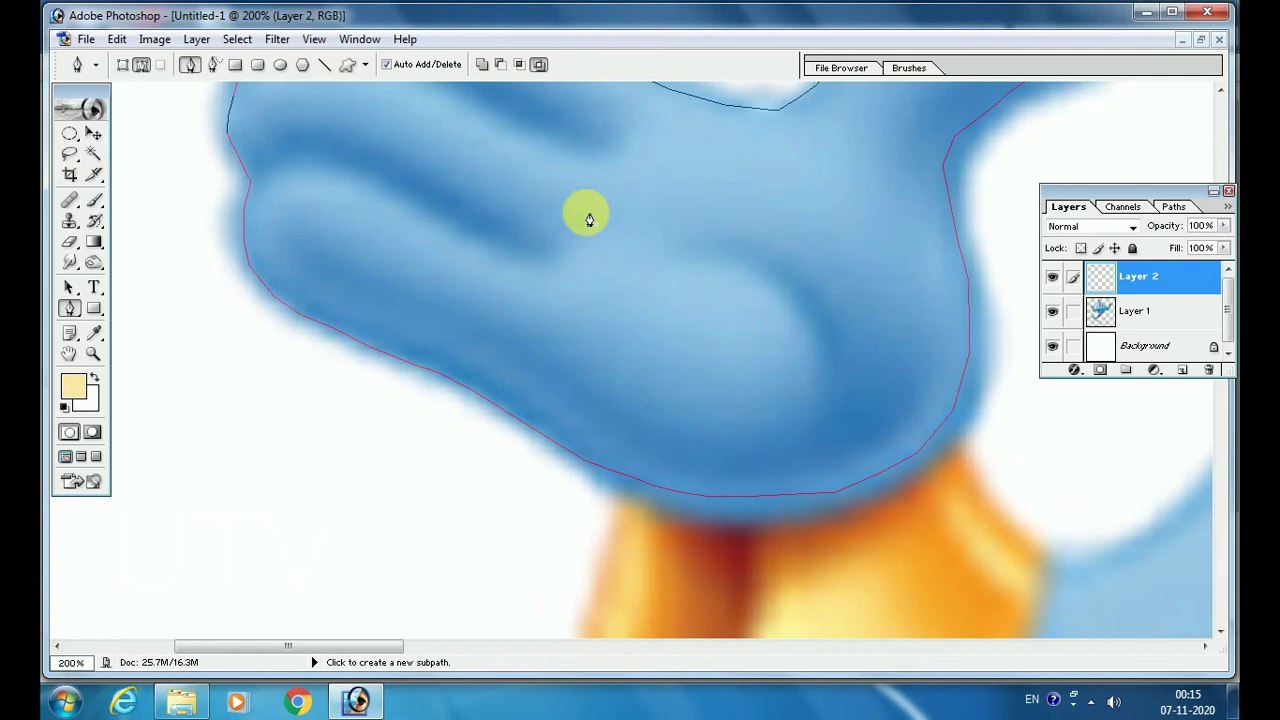
key("space")
left_click_drag(587, 184, 571, 357)
Convert the closed hand path into a selection with Make Selection, then zoom to 100% and centre it.
right_click(571, 357)
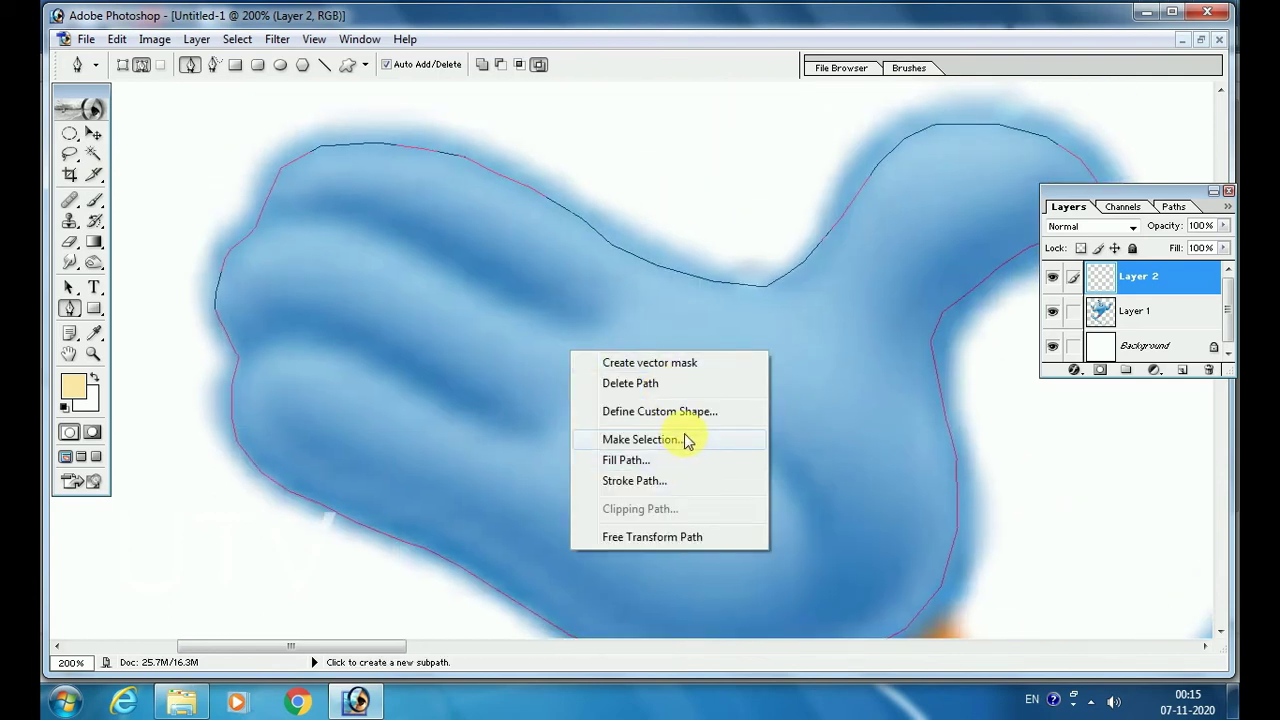
left_click(688, 441)
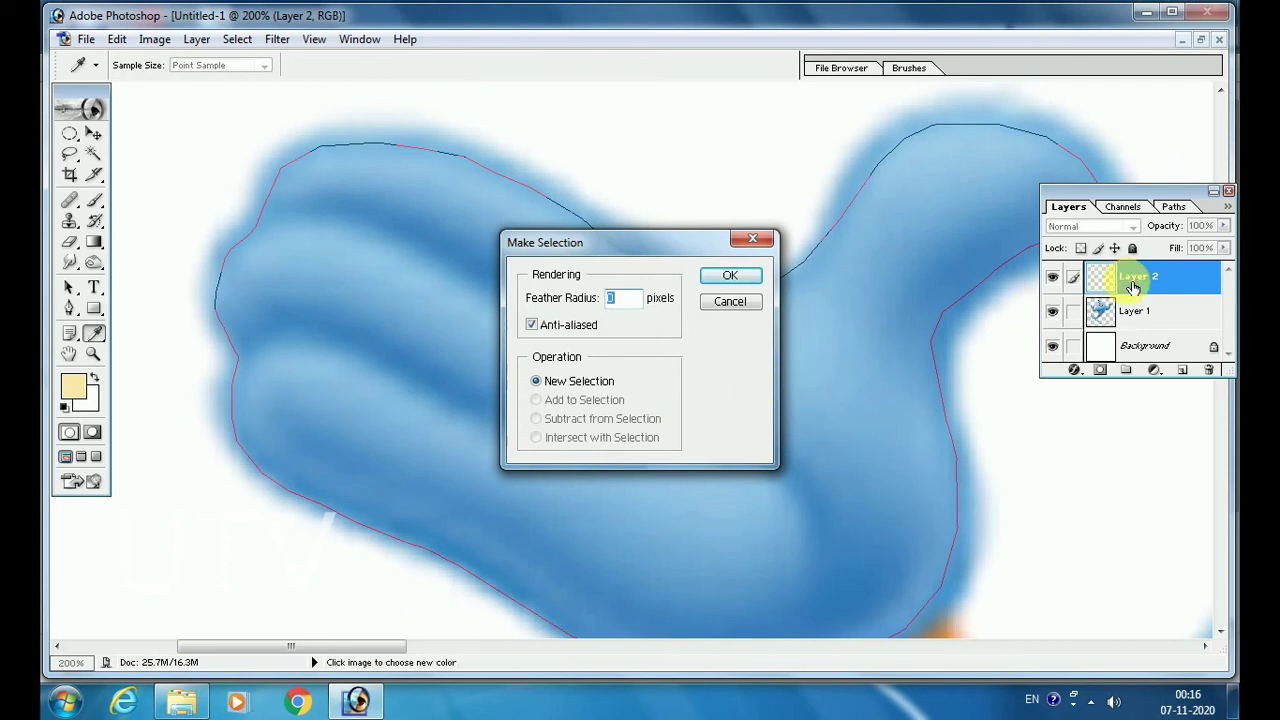
left_click(712, 276)
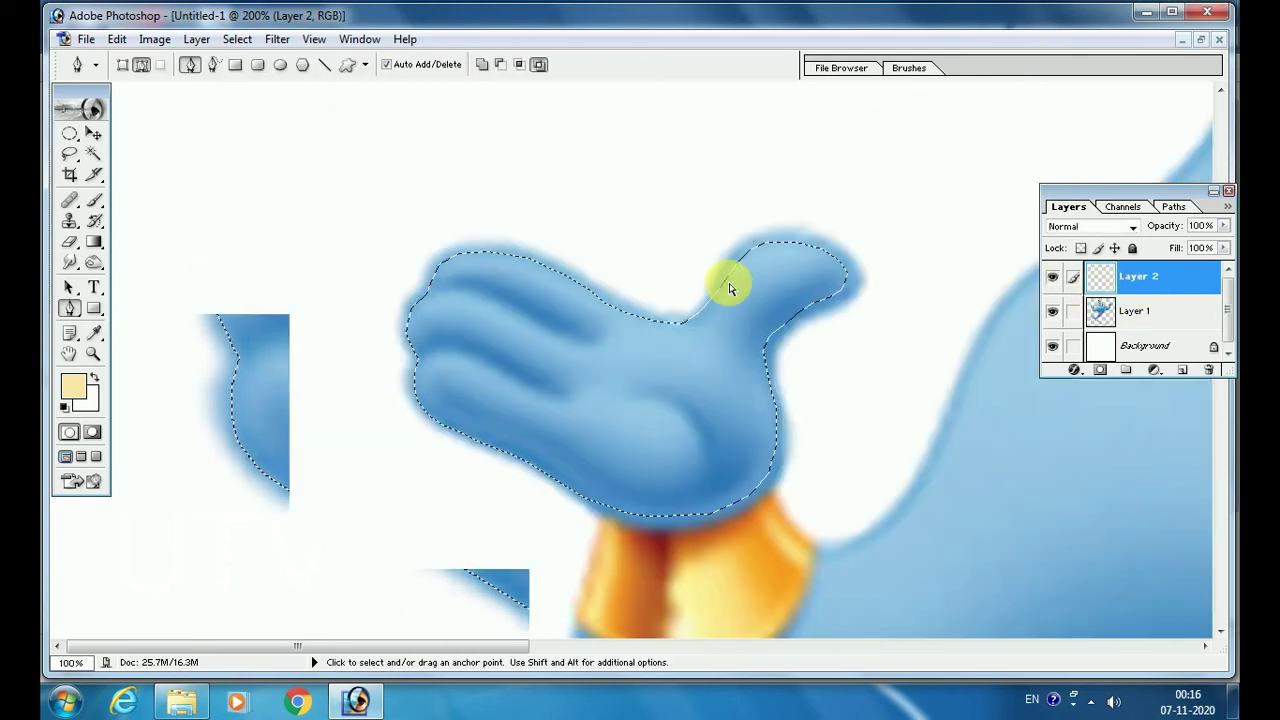
key("ctrl+minus")
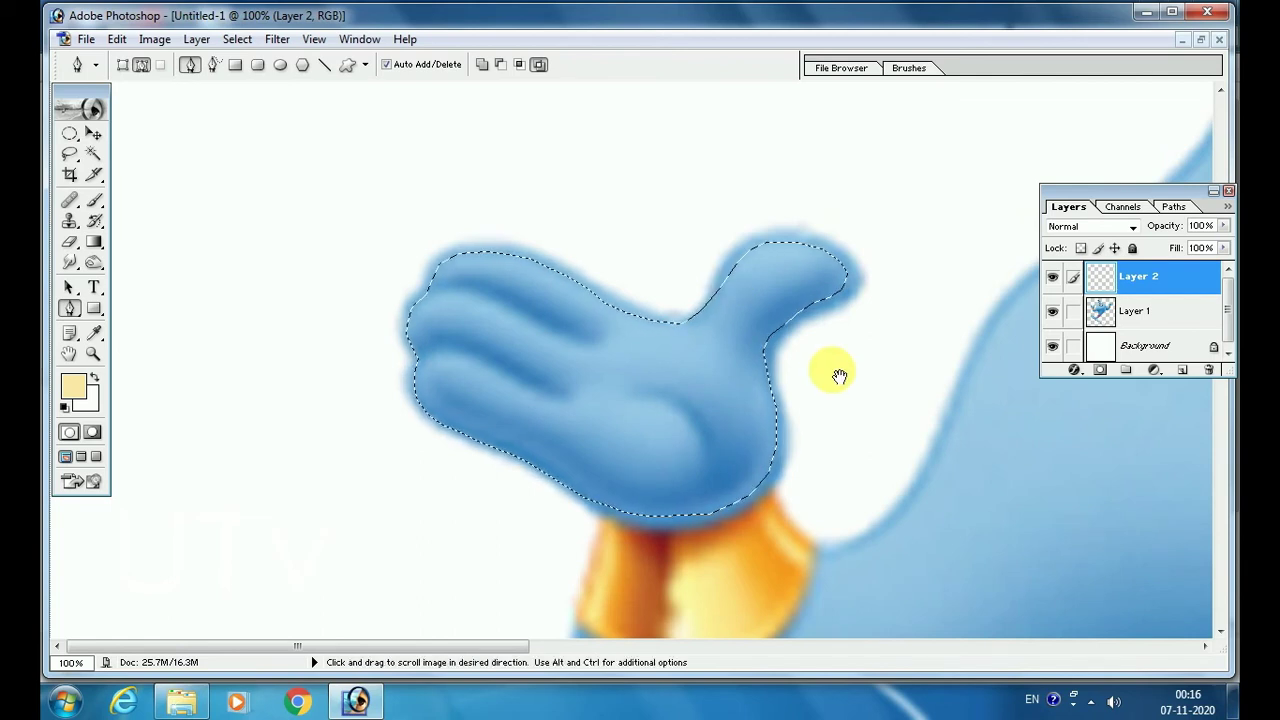
left_click_drag(828, 371, 734, 334)
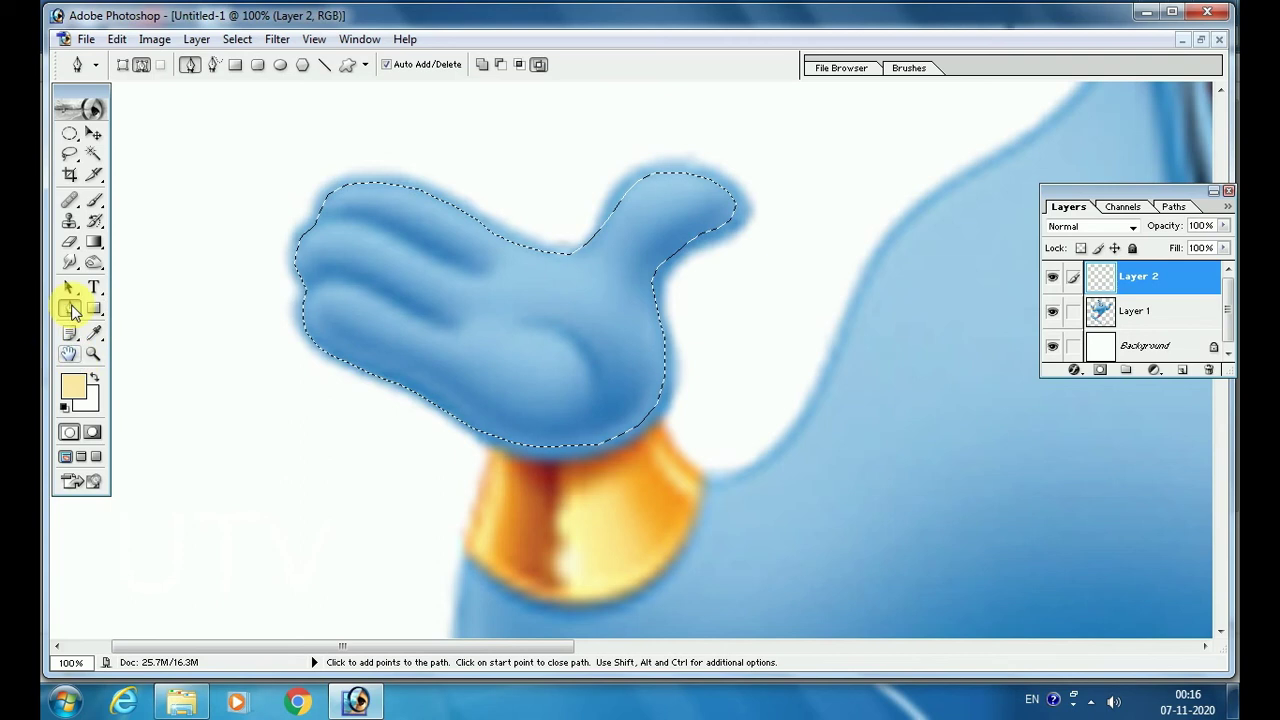
Sample the reference hand's blue with the Eyedropper and try a Paint Bucket fill, then undo it.
left_click(94, 333)
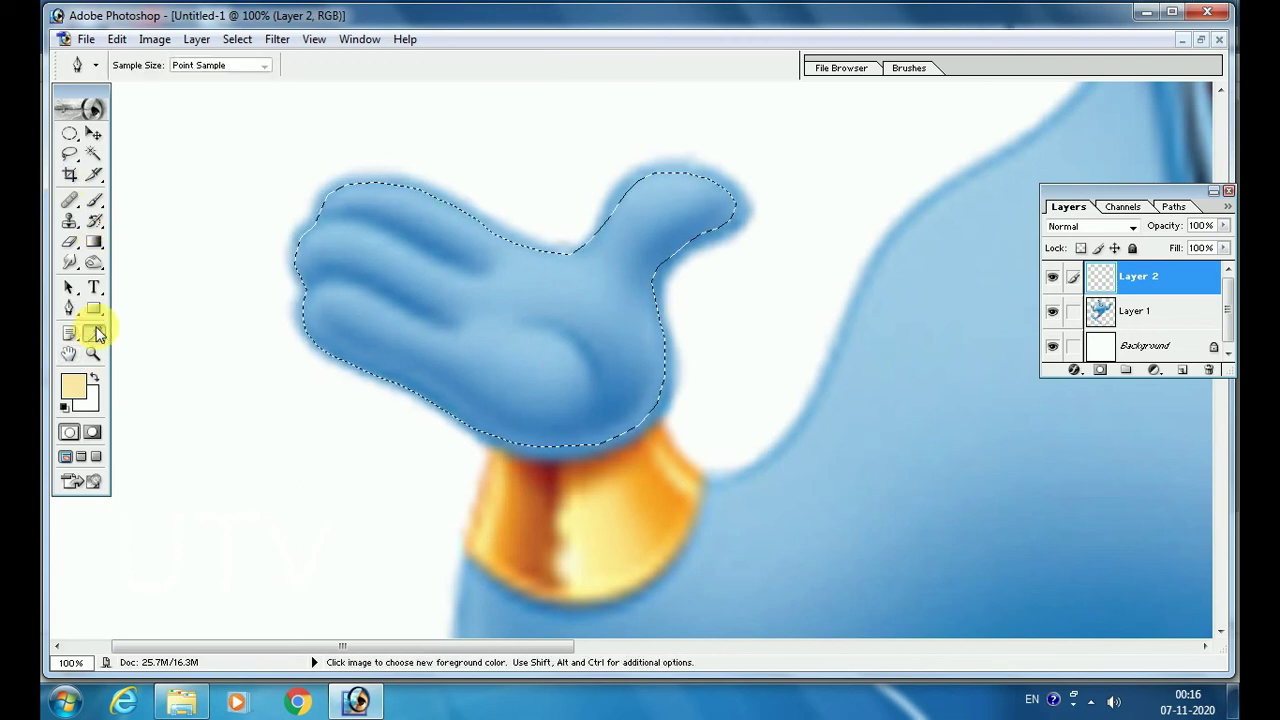
left_click(507, 373)
left_click(519, 370)
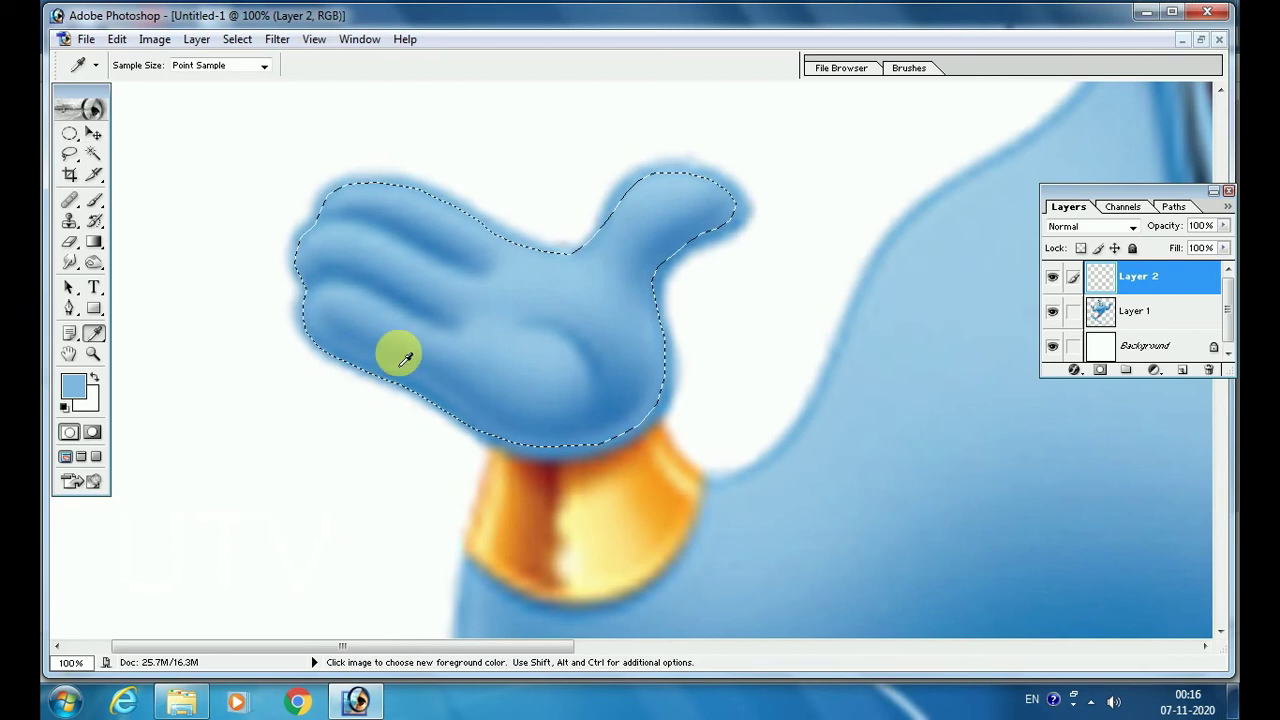
left_click_drag(98, 252, 153, 262)
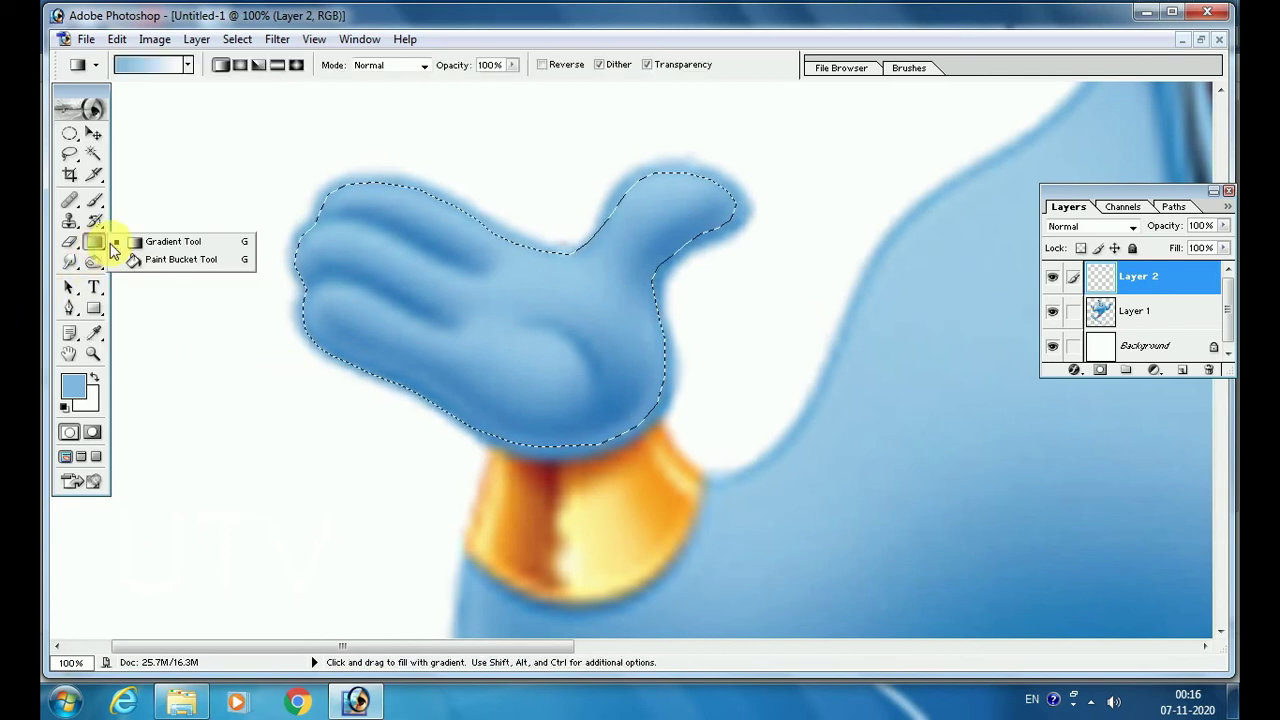
left_click(153, 260)
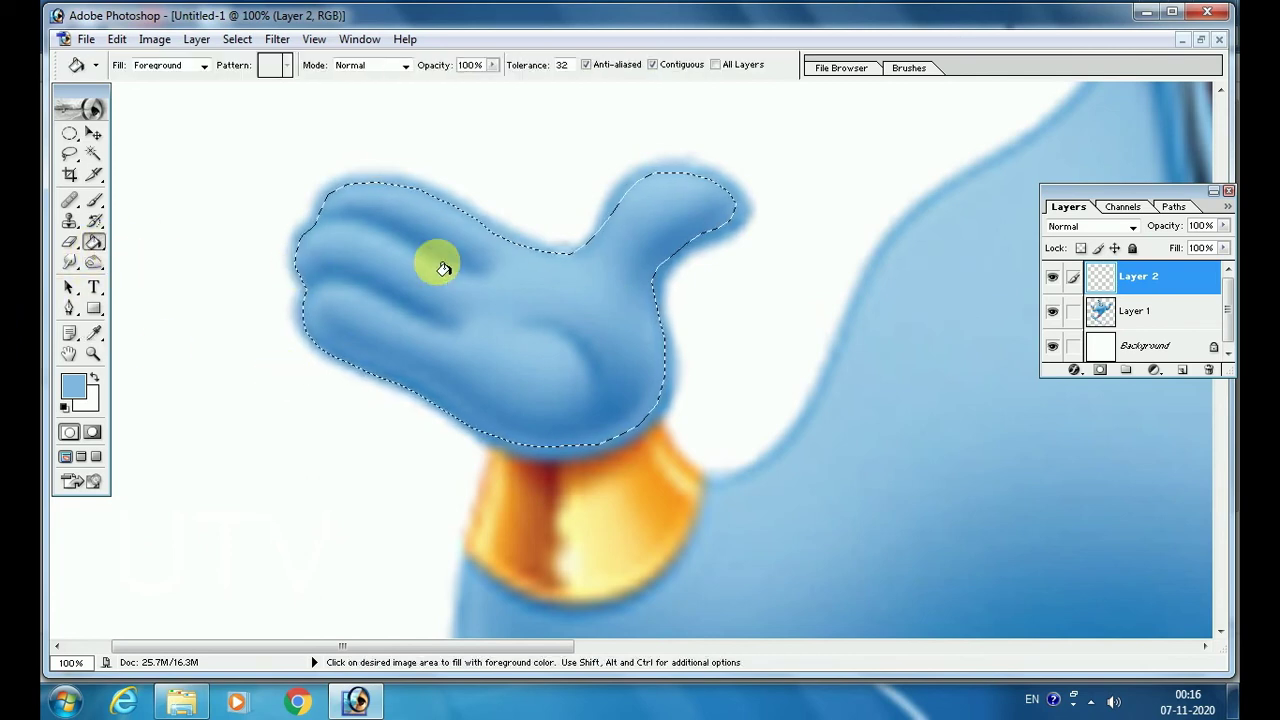
left_click(444, 270)
key("ctrl+z")
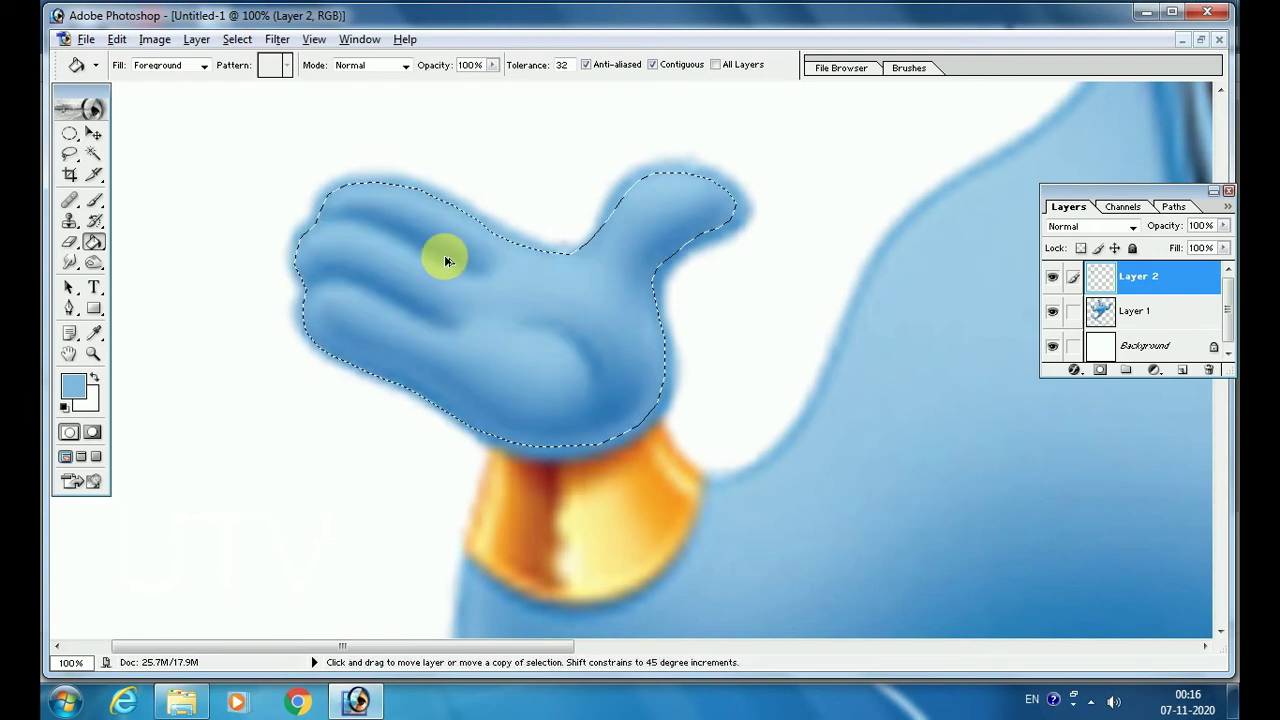
Fill the hand selection with the sampled blue, deselect, and drag the blue hand aside to compare.
key("ctrl+BackSpace")
key("ctrl+z")
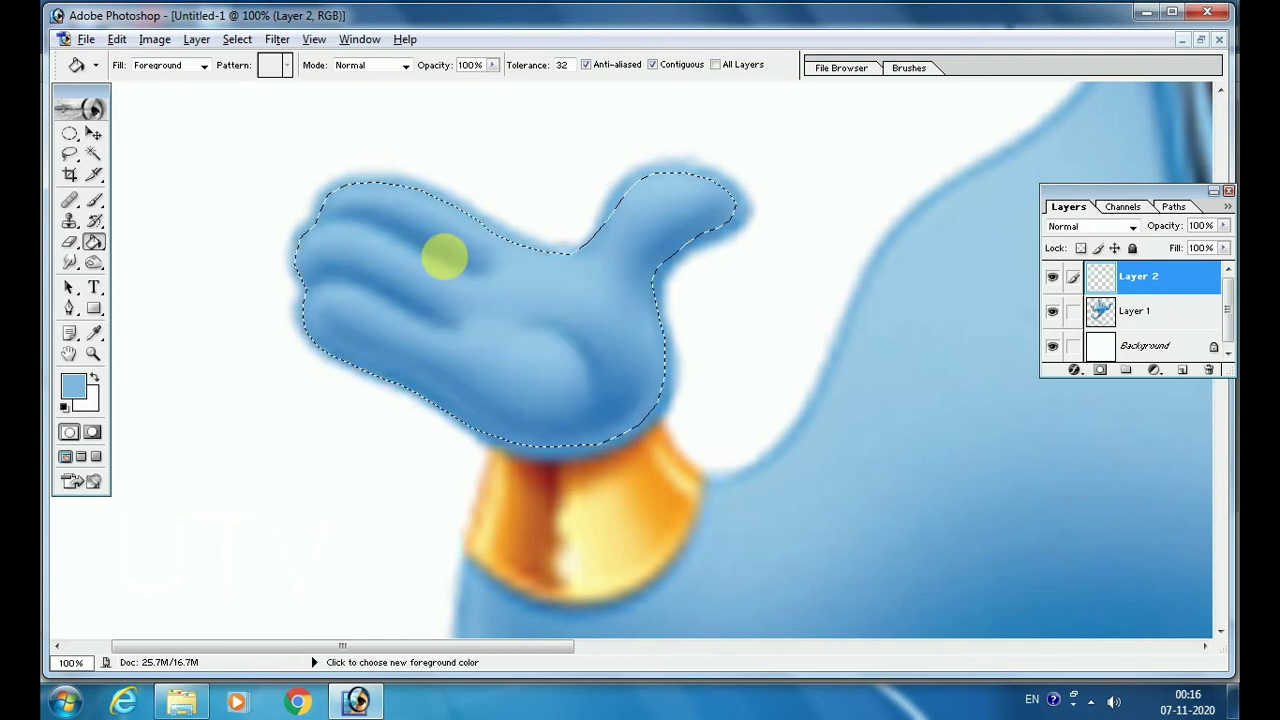
key("alt+BackSpace")
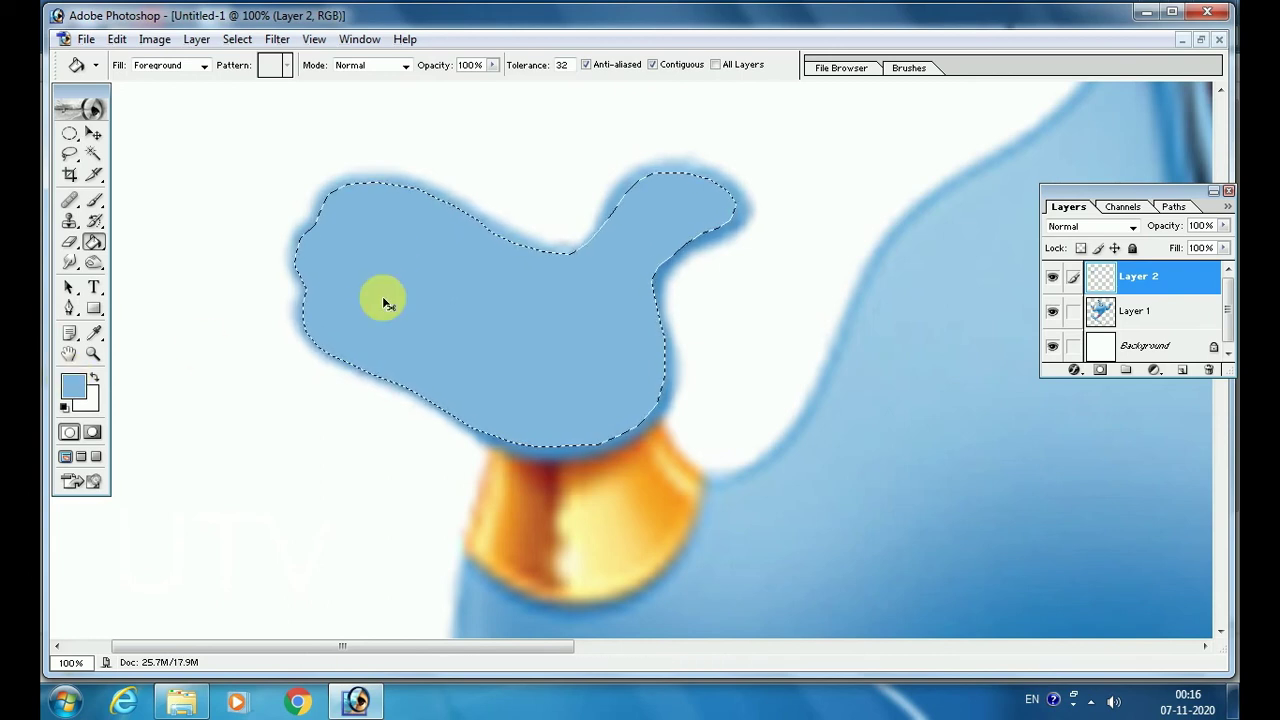
key("ctrl+BackSpace")
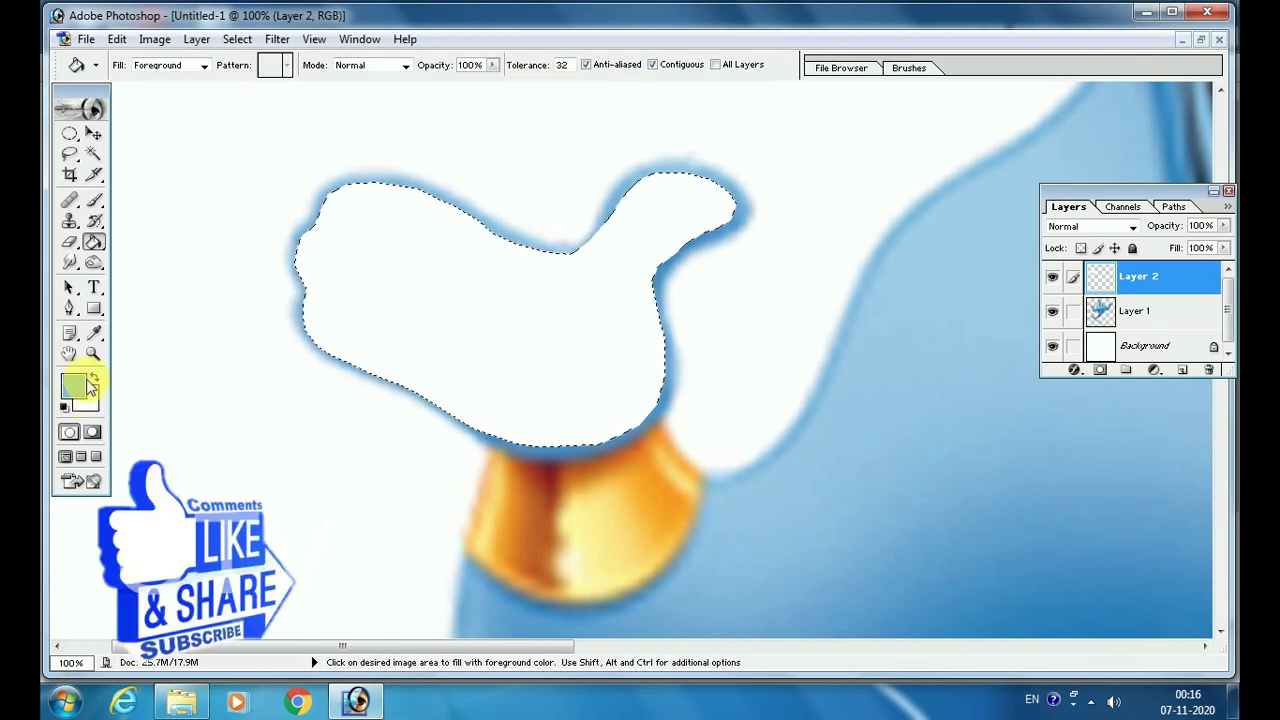
key("alt+BackSpace")
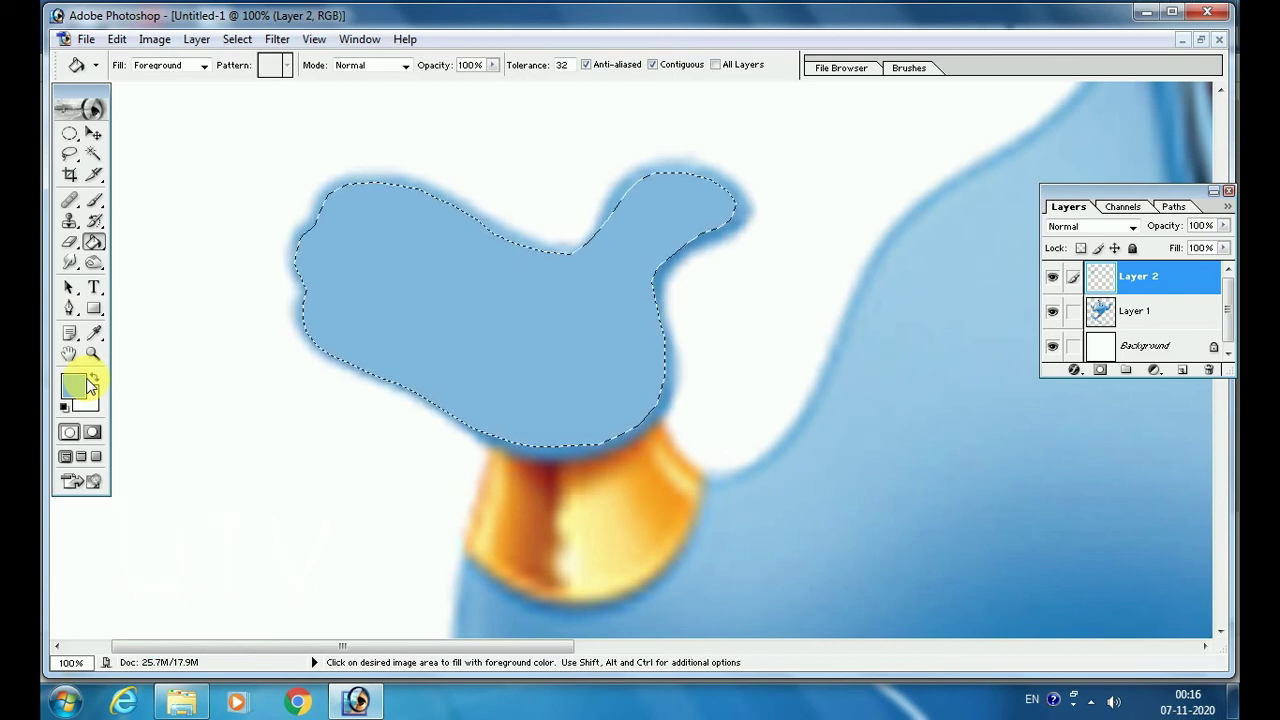
key("ctrl+d")
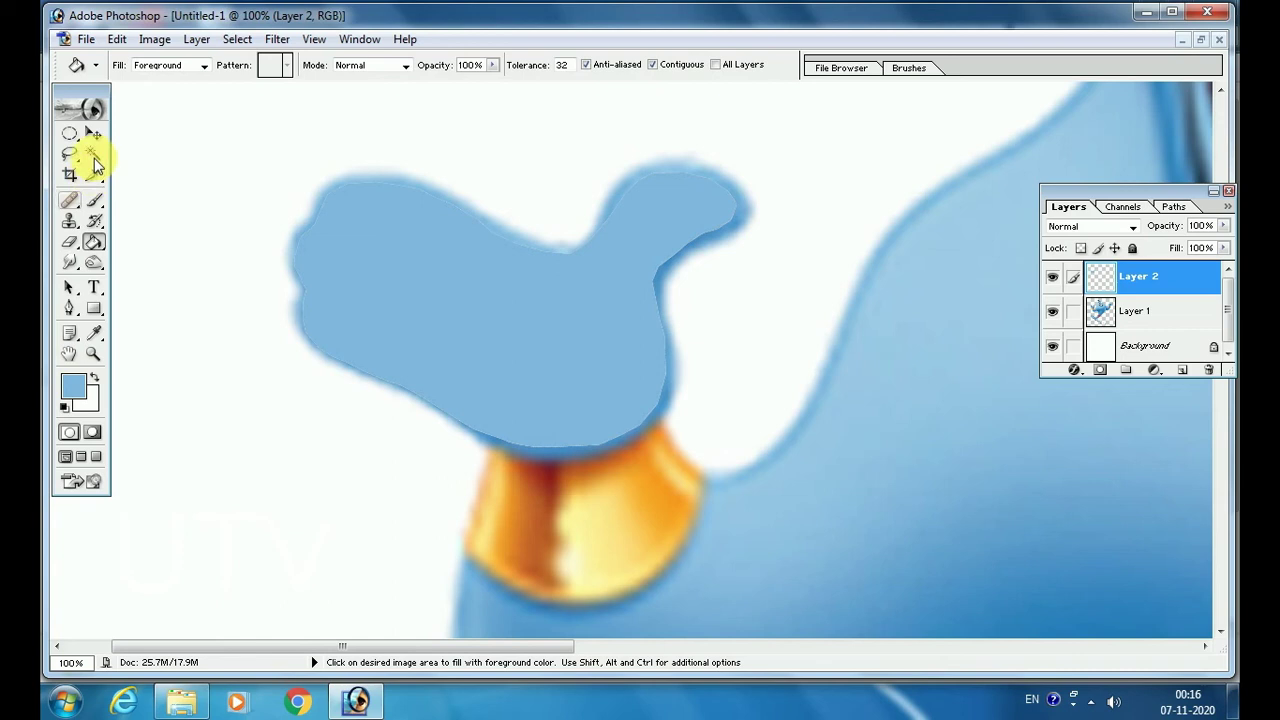
left_click(93, 133)
left_click_drag(423, 263, 726, 214)
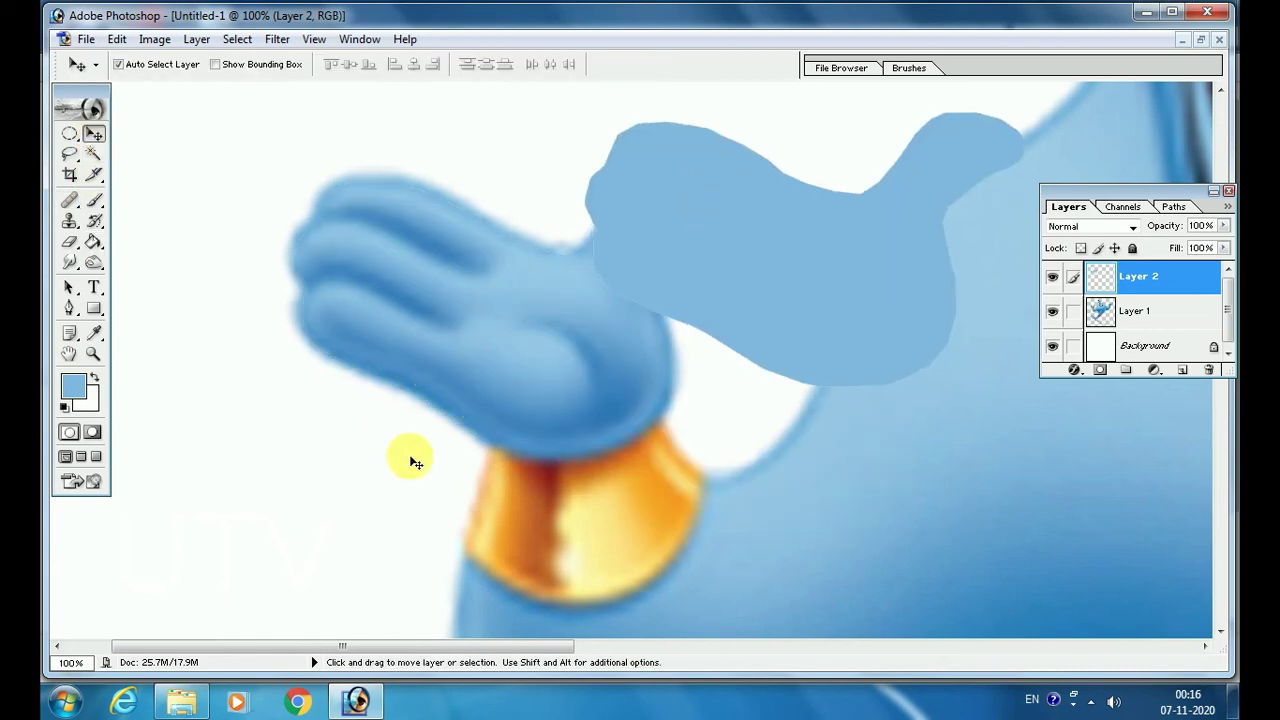
Undo the offset and realign the blue hand with the reference genie's hand at 33.3% zoom.
key("ctrl+z")
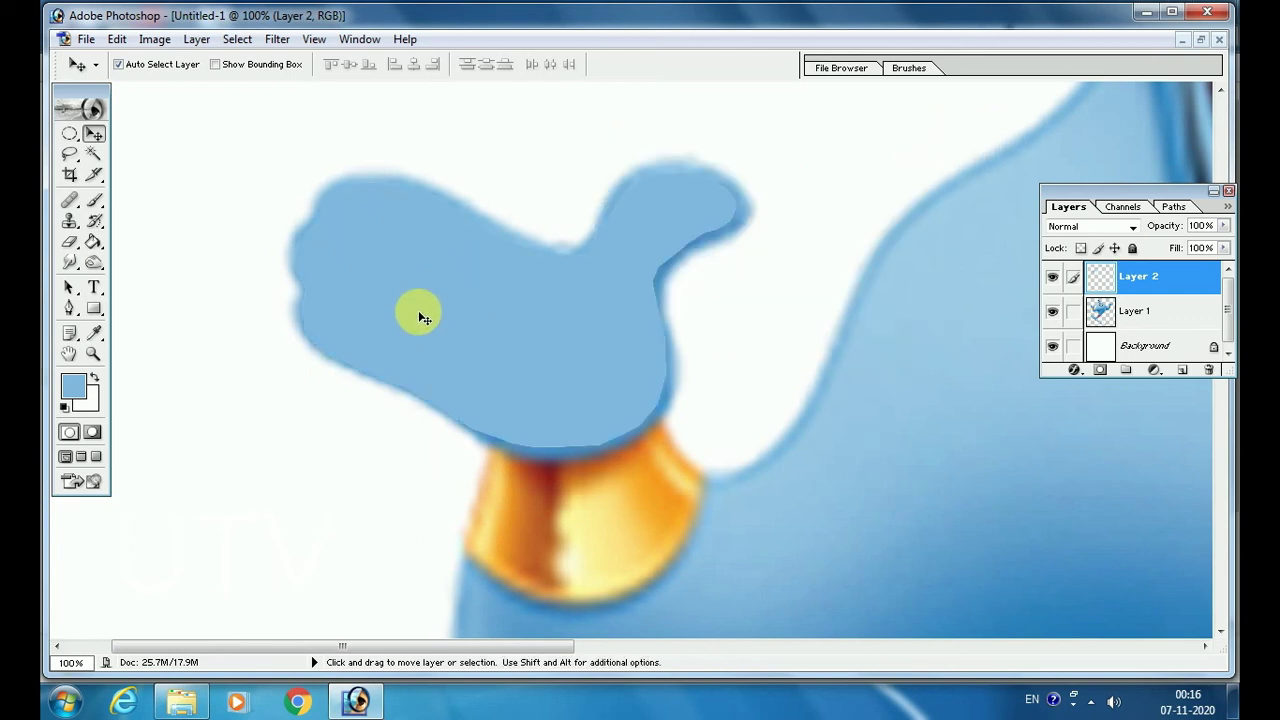
left_click_drag(421, 316, 419, 314)
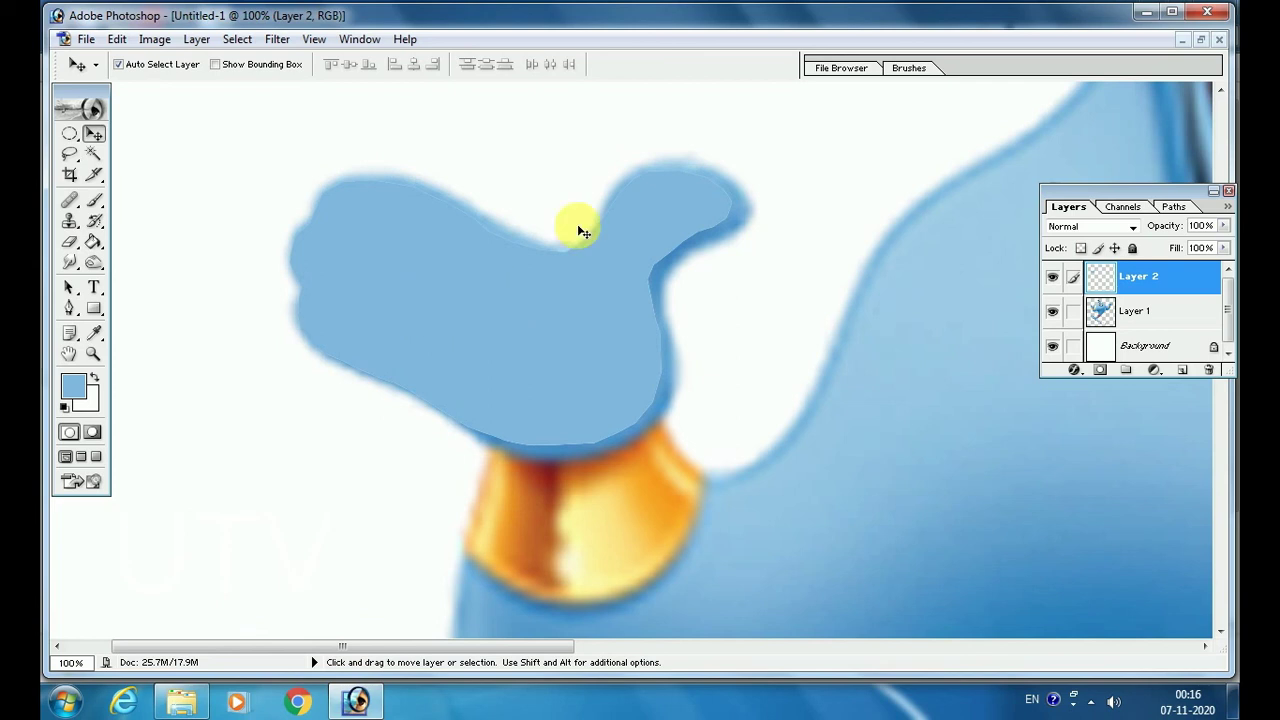
key("ctrl+minus")
key("ctrl+minus")
key("ctrl+minus")
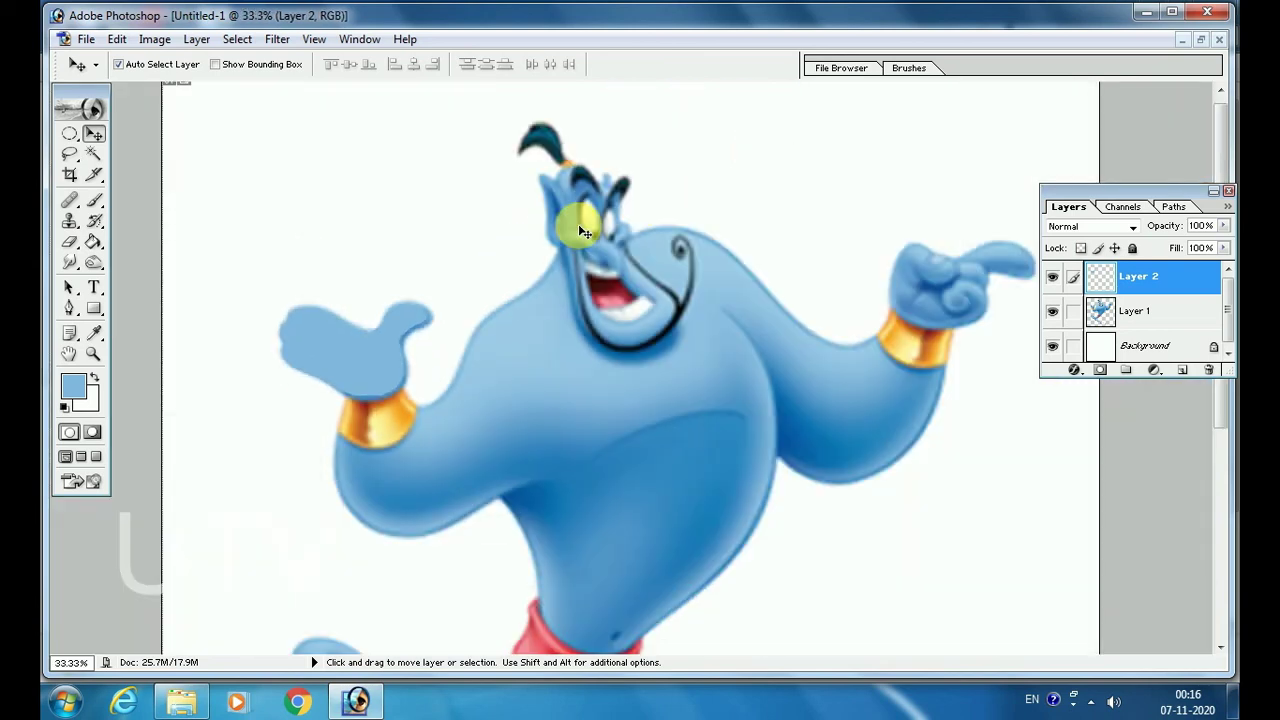
mouse_move(368, 335)
left_mouse_down()
mouse_move(370, 308)
mouse_move(372, 326)
left_mouse_up()
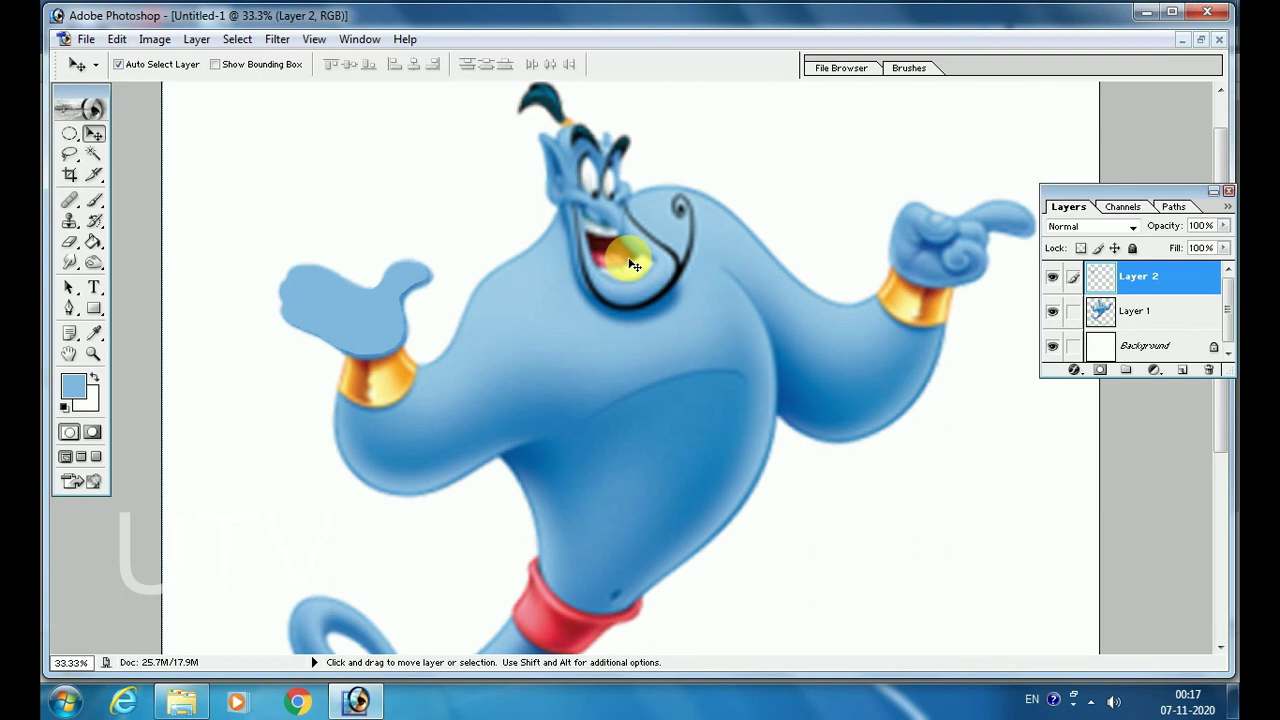
left_click_drag(623, 261, 639, 273)
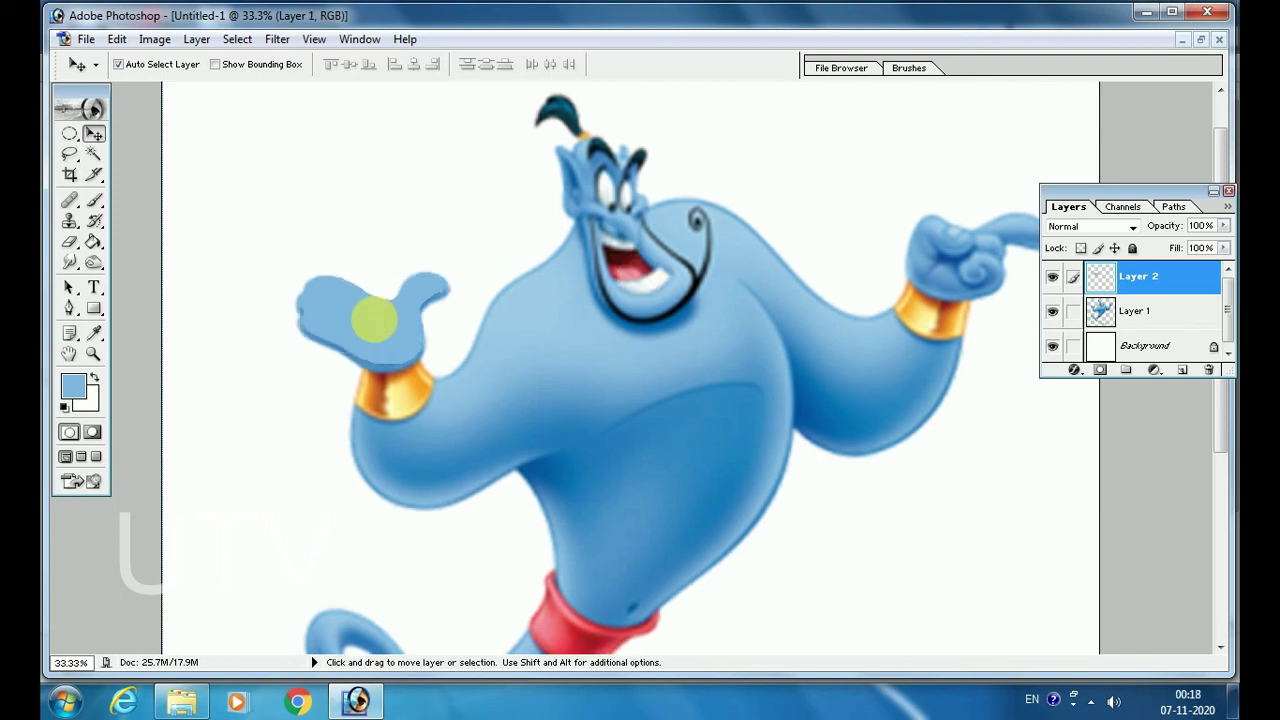
left_click(376, 324)
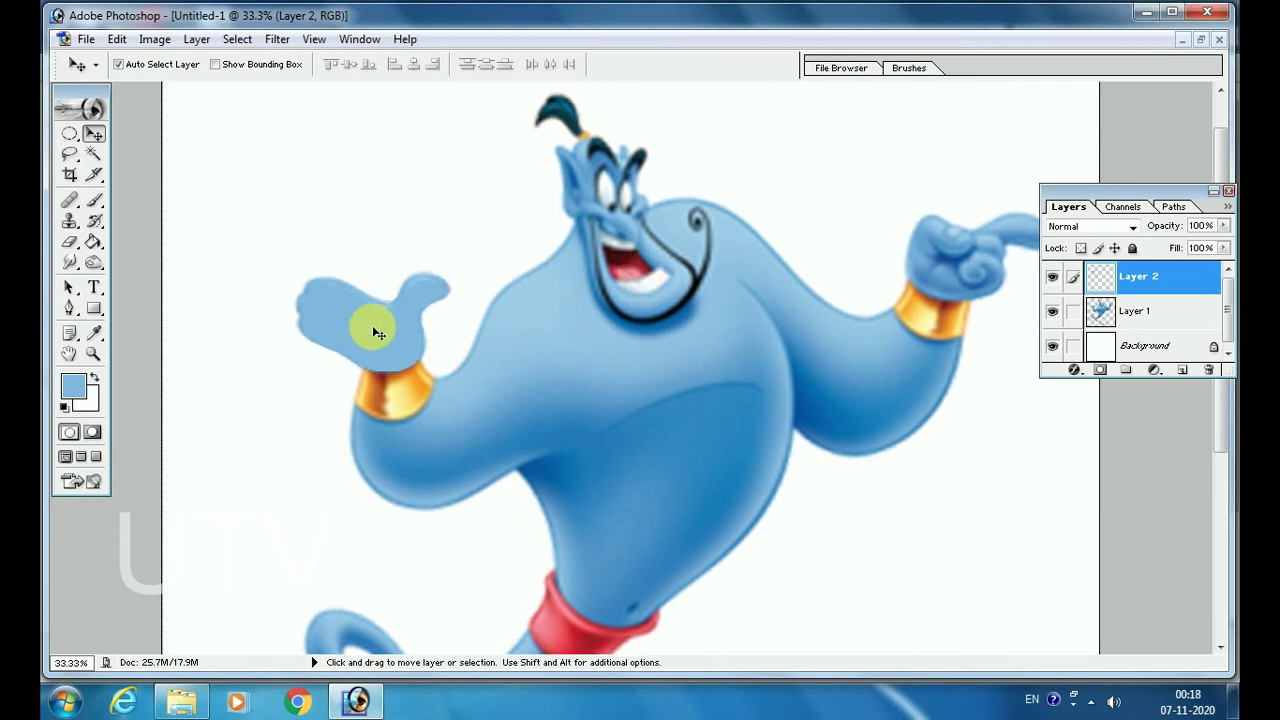